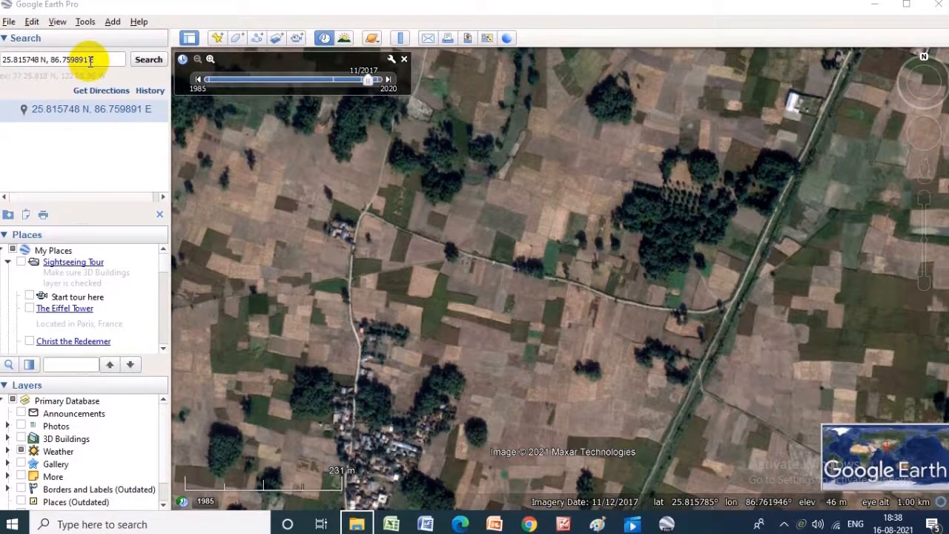
Find the location 25.815748 N, 86.759891 E and show the fields around its placemark close up
click(143, 61)
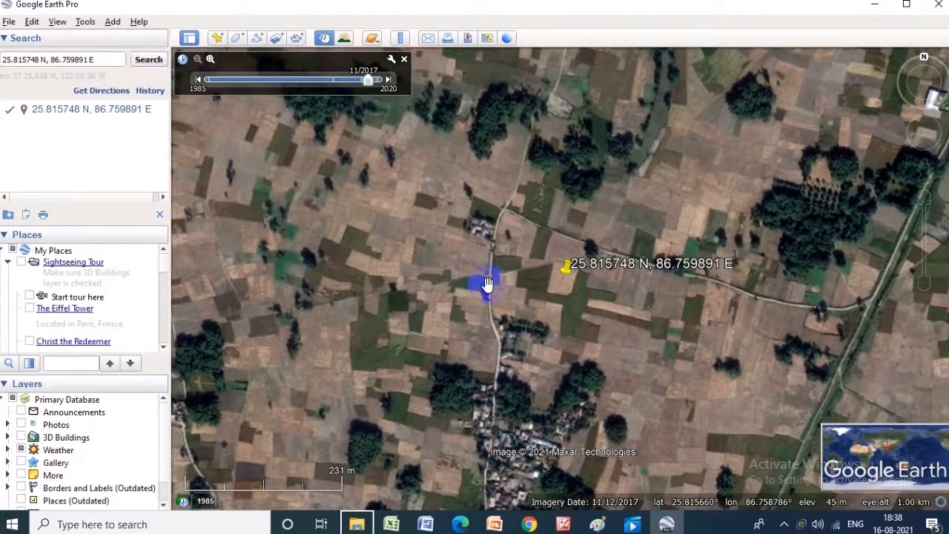
double_click(486, 284)
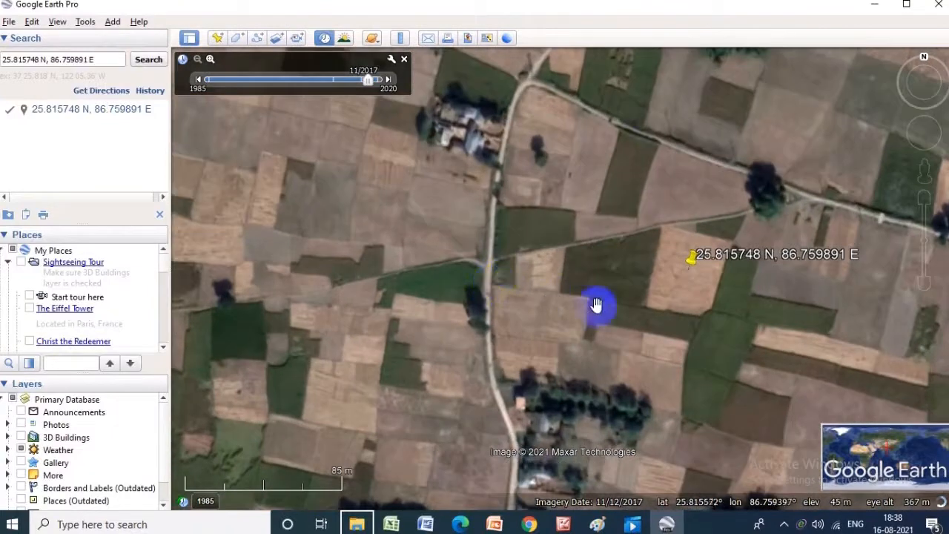
drag(597, 303, 439, 275)
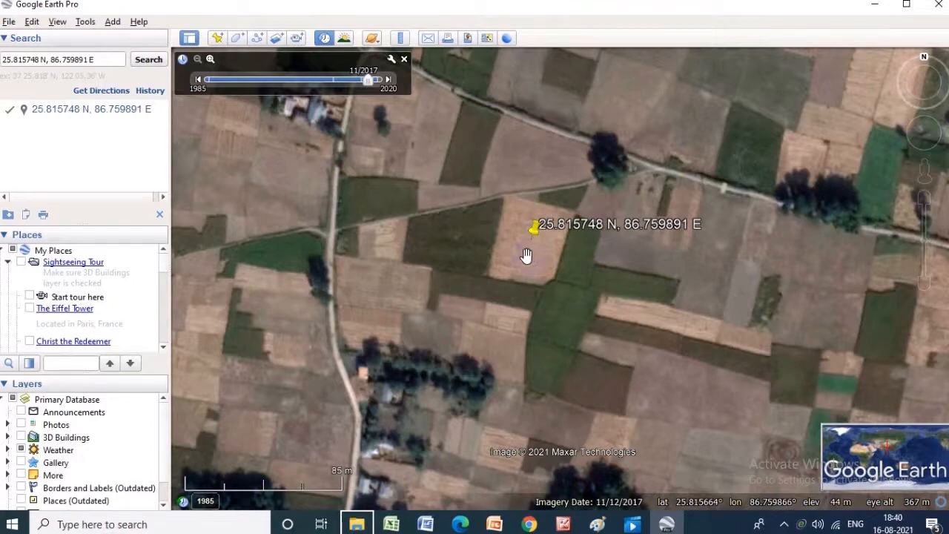
click(379, 202)
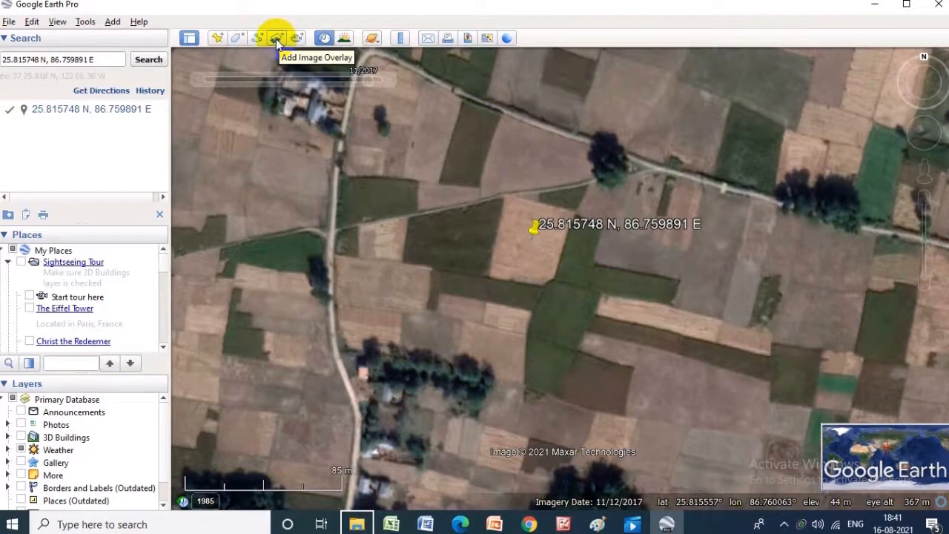
Add a new image overlay using the village map part 1 image from the Desktop
click(276, 39)
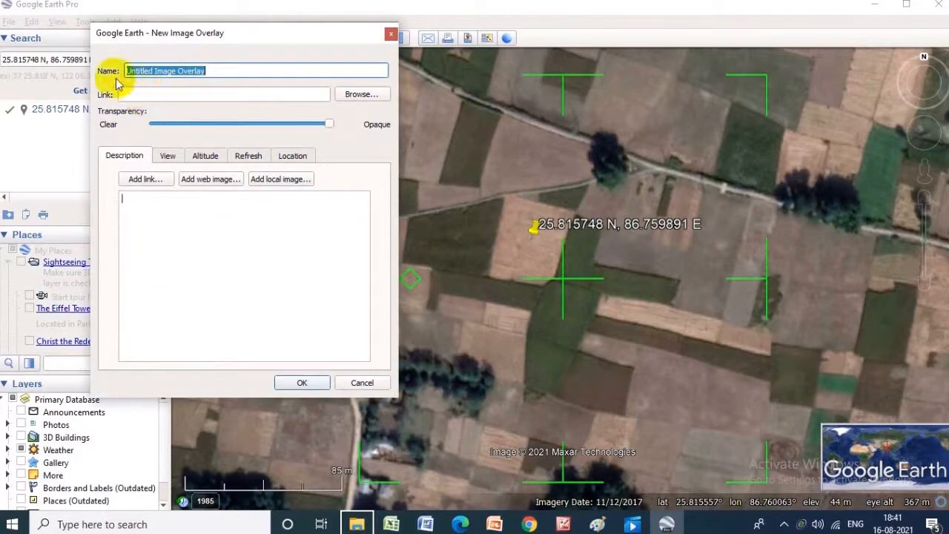
click(362, 96)
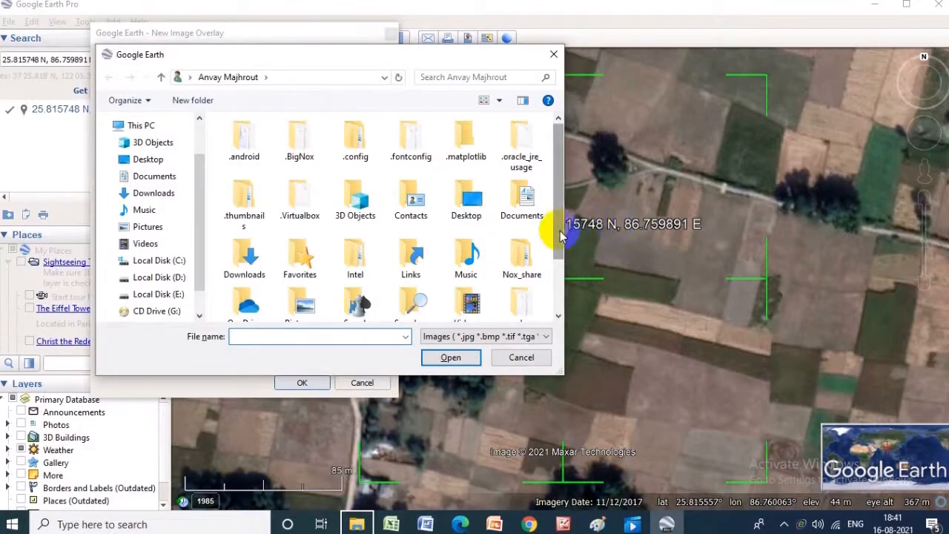
drag(557, 211, 552, 283)
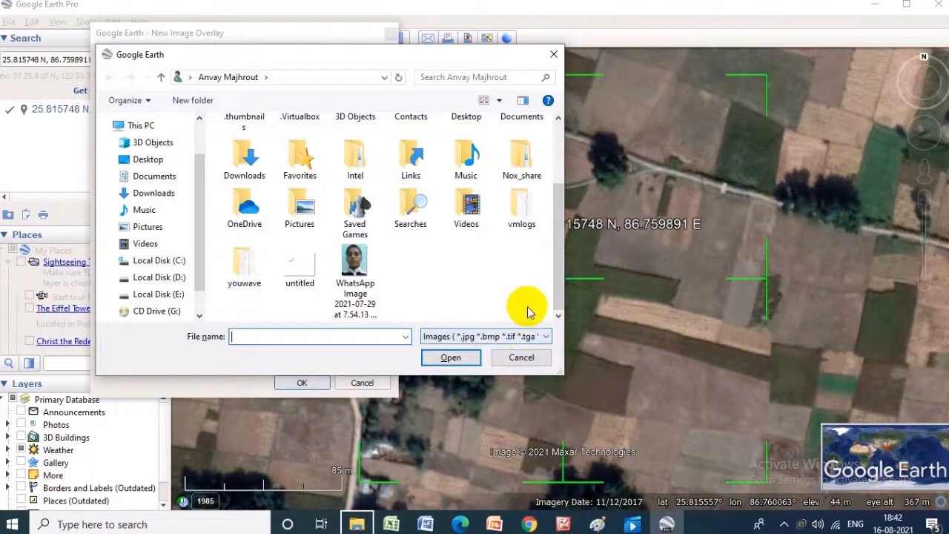
drag(559, 300, 555, 223)
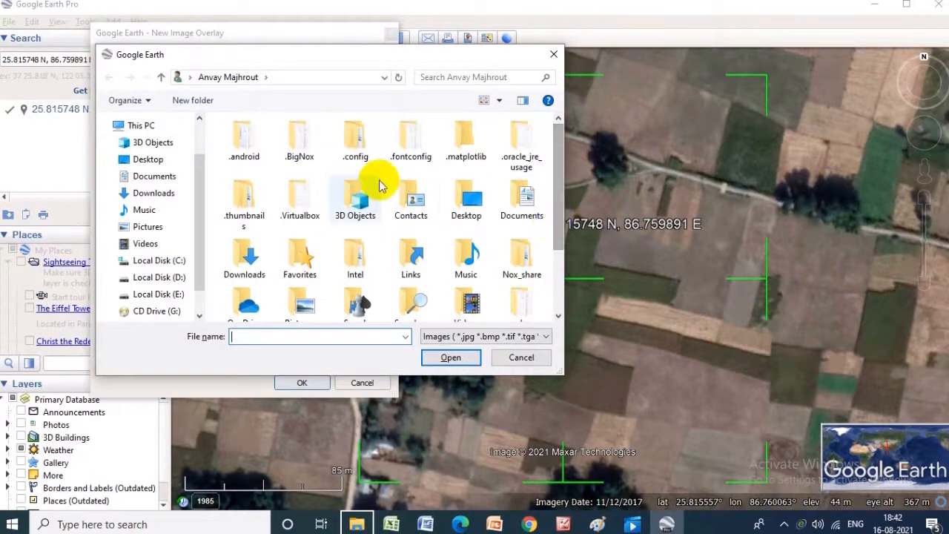
click(178, 166)
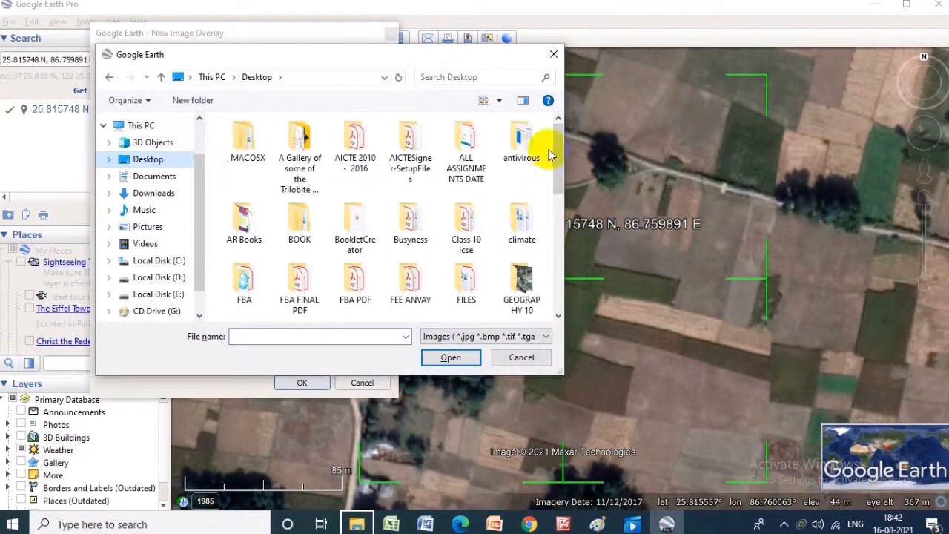
drag(559, 158, 561, 280)
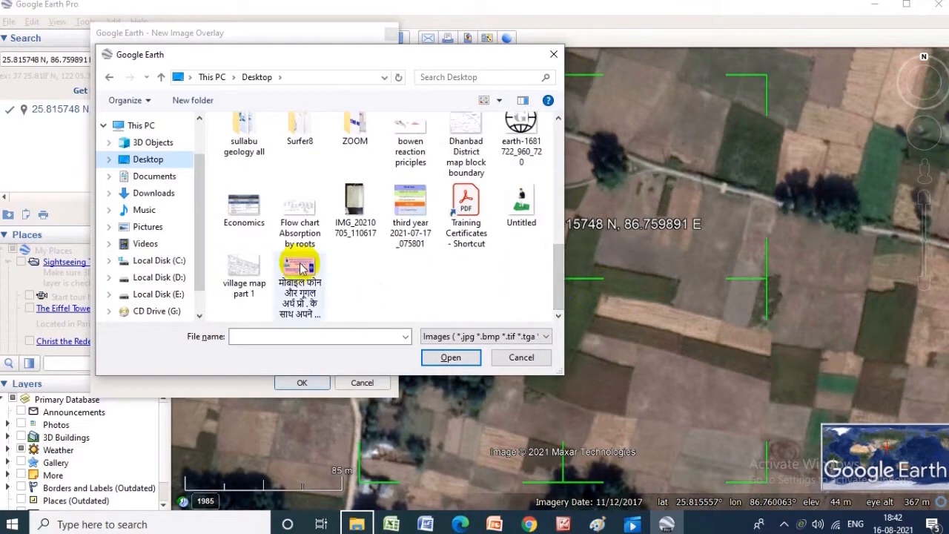
click(244, 259)
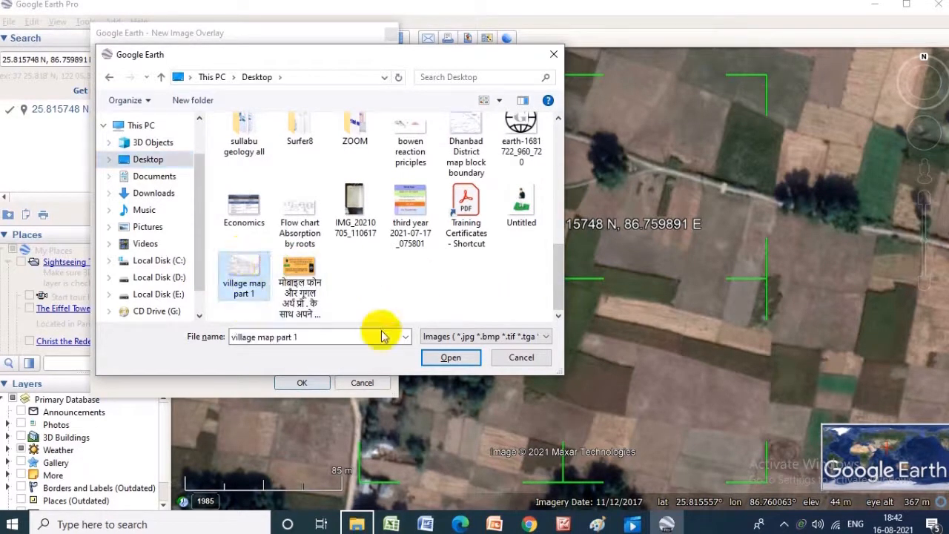
click(450, 358)
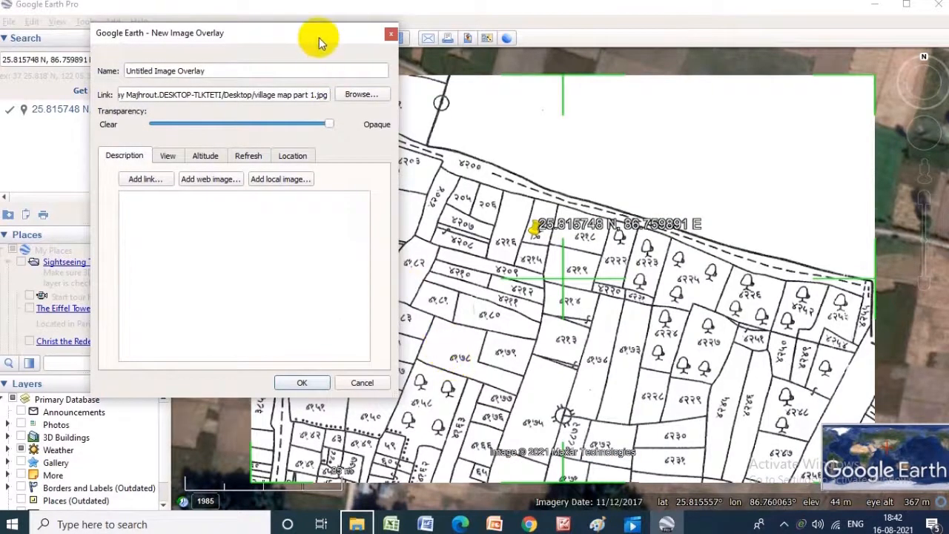
Make the village map overlay about half transparent so the satellite imagery shows through, keeping its settings dialog clear of the map
drag(319, 37, 215, 93)
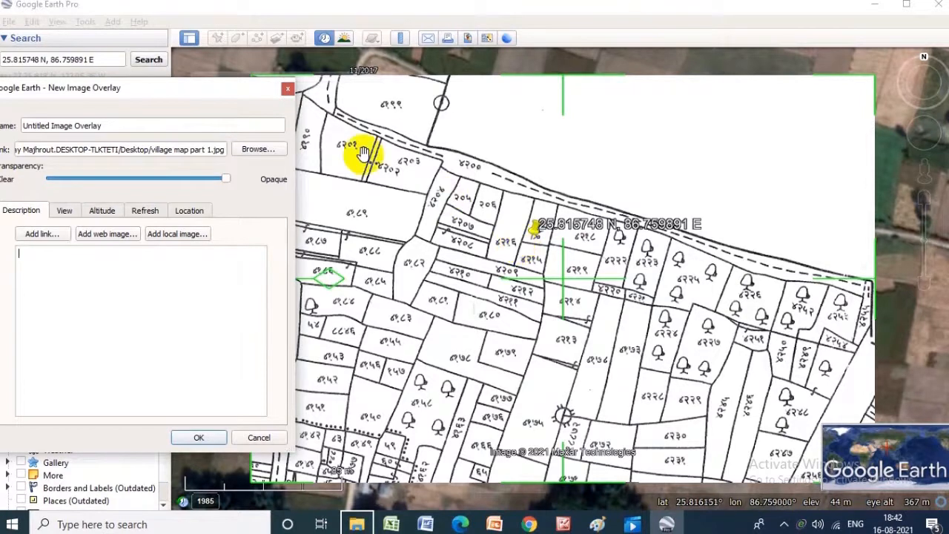
drag(195, 92, 265, 87)
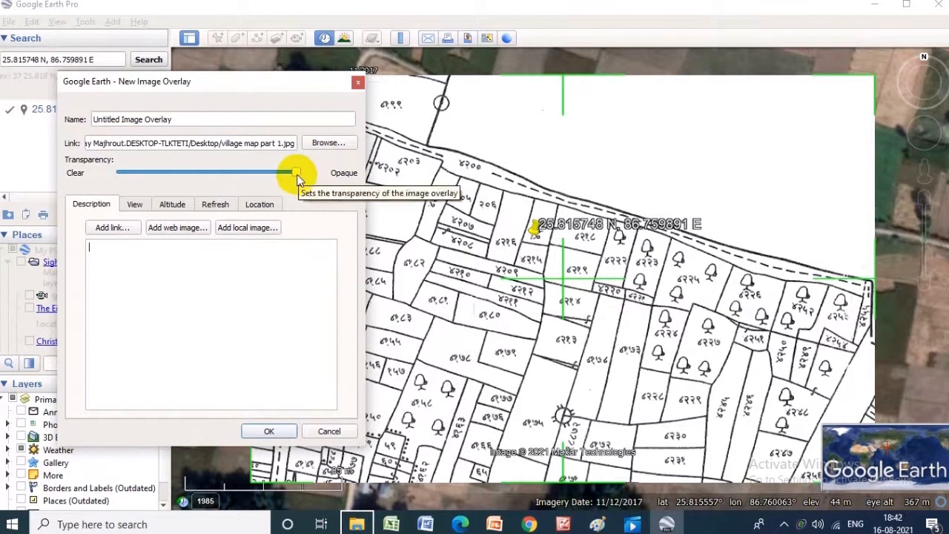
drag(296, 178, 196, 184)
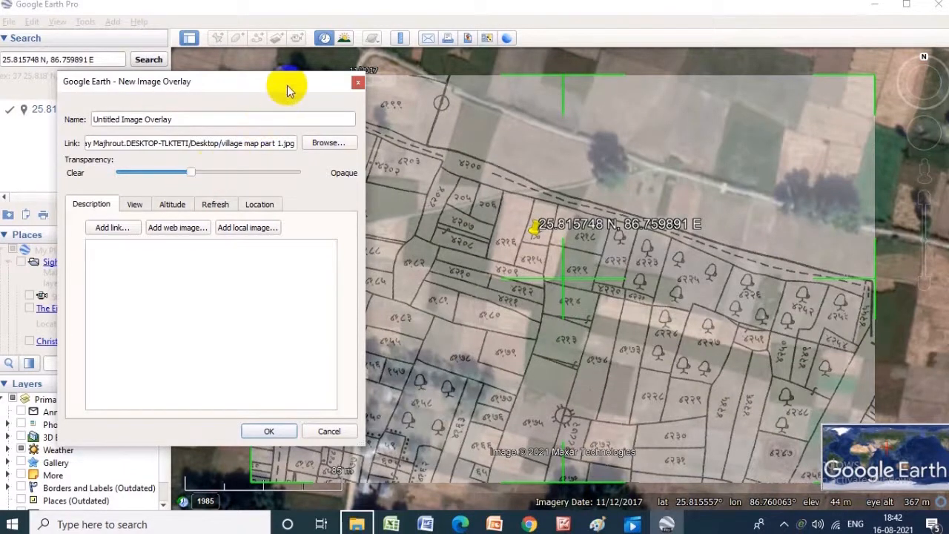
drag(287, 89, 122, 113)
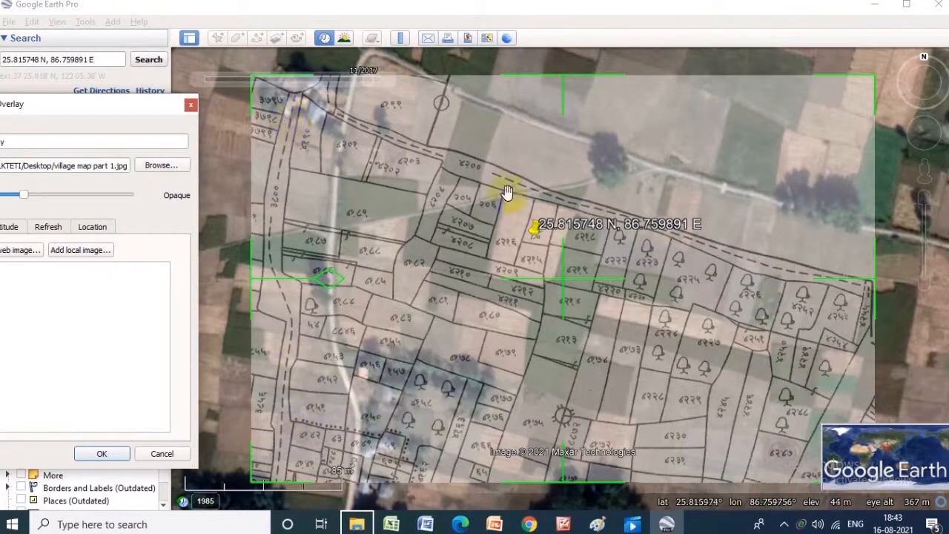
click(463, 258)
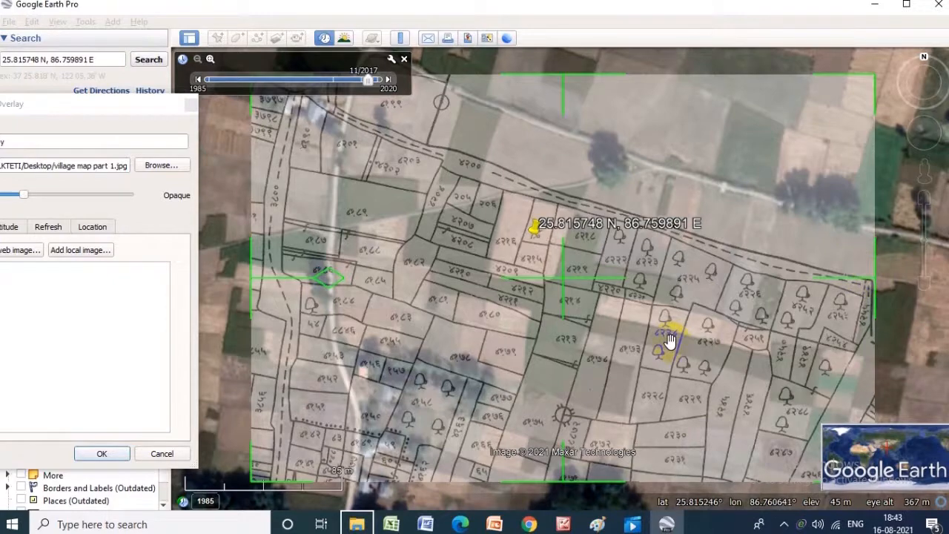
Shift the whole overlay slightly east so its village roads lie closer to the roads in the imagery
drag(449, 328, 371, 363)
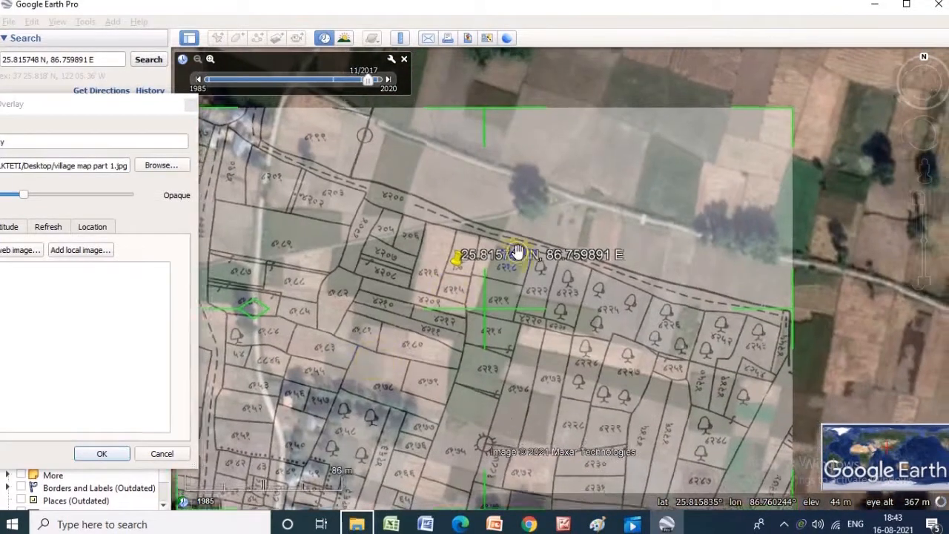
scroll(517, 256, down, 3)
scroll(518, 256, down, 3)
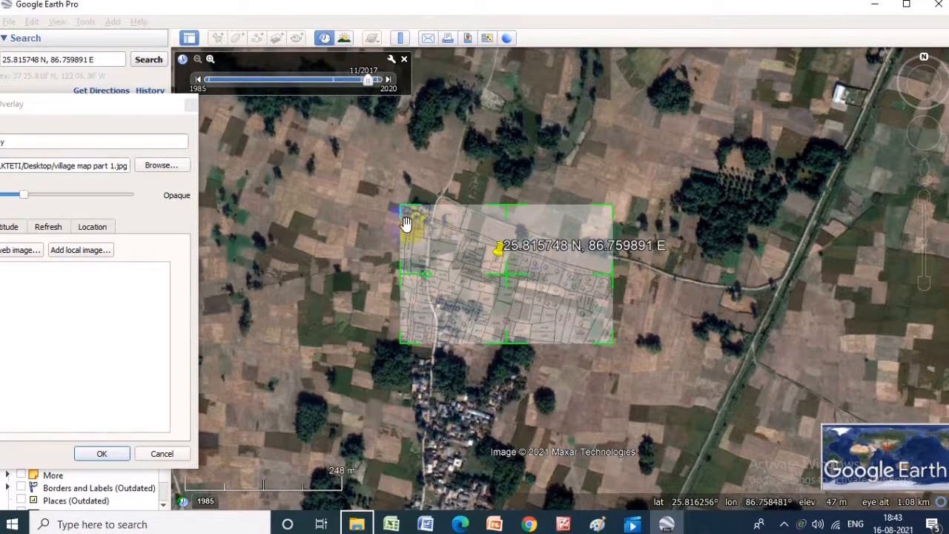
drag(406, 221, 407, 251)
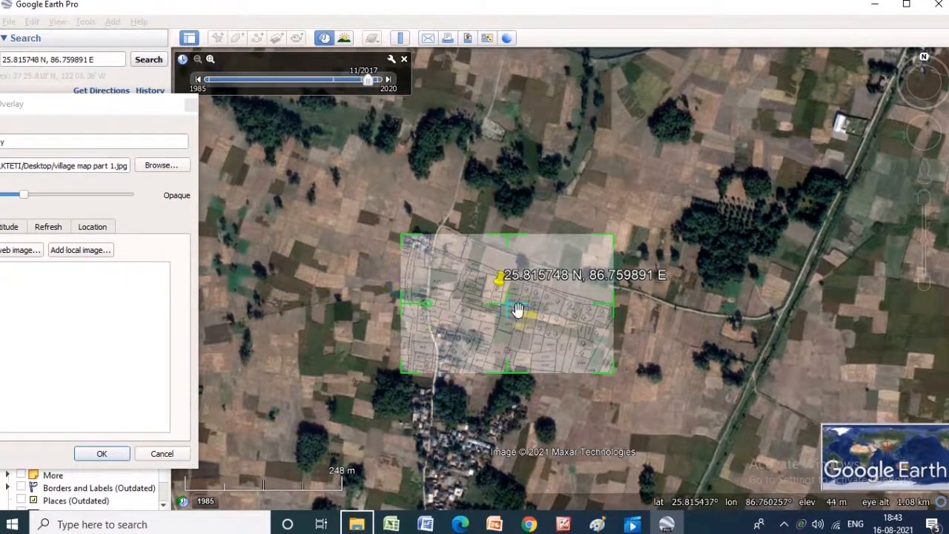
drag(508, 310, 541, 303)
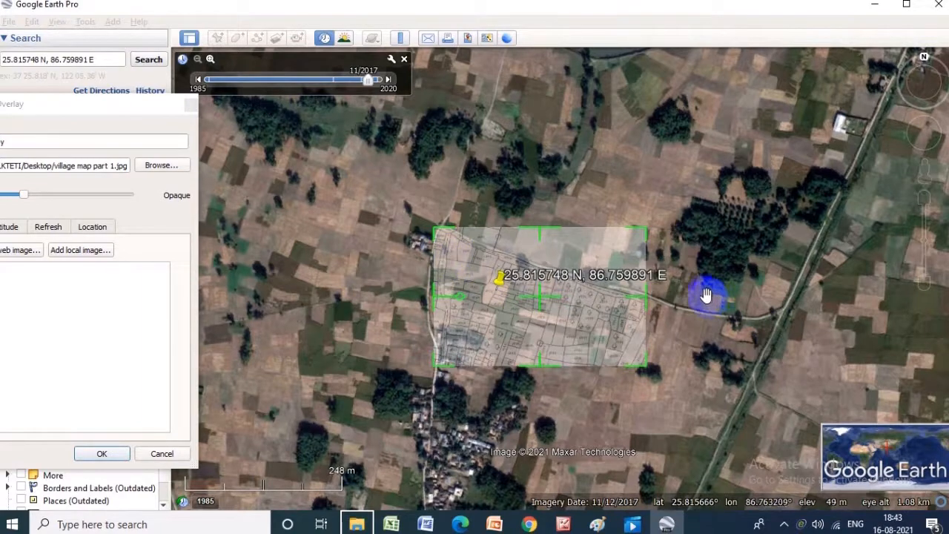
Stretch the overlay's southwest corner outward to bring its western road onto the road in the satellite imagery
scroll(704, 295, up, 3)
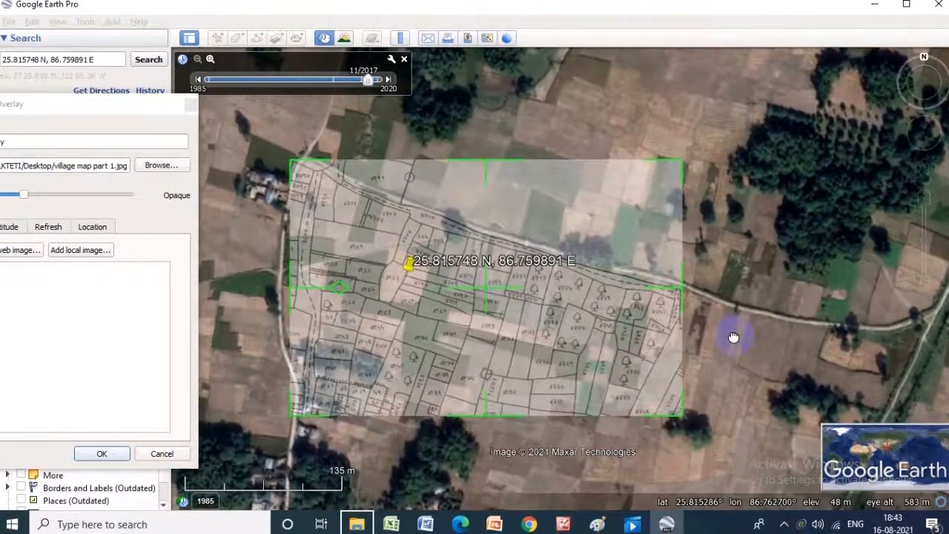
drag(586, 314, 646, 332)
scroll(647, 331, up, 2)
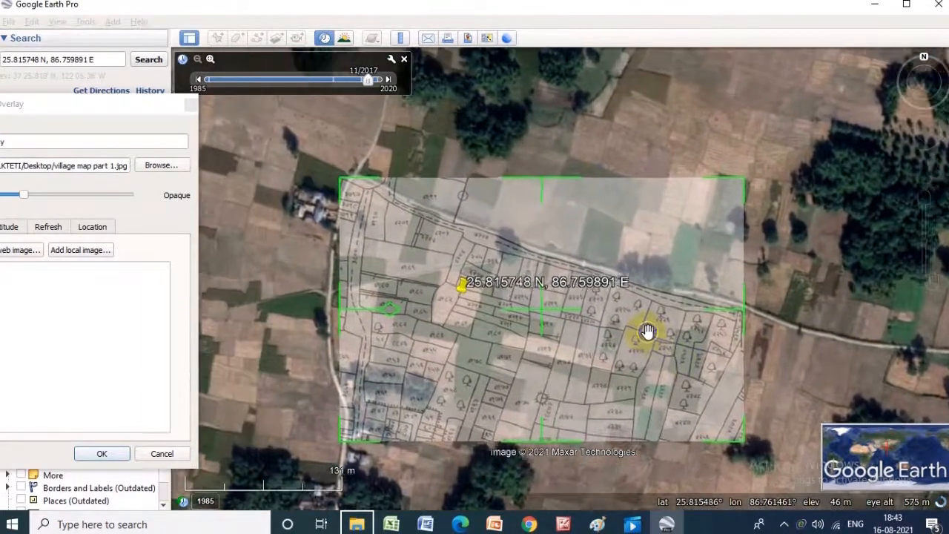
drag(407, 304, 531, 258)
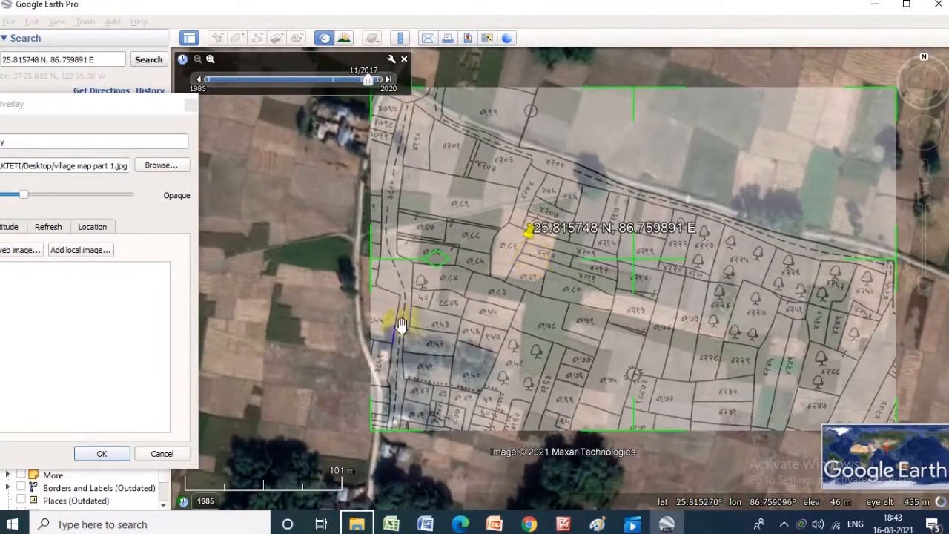
drag(578, 372, 629, 314)
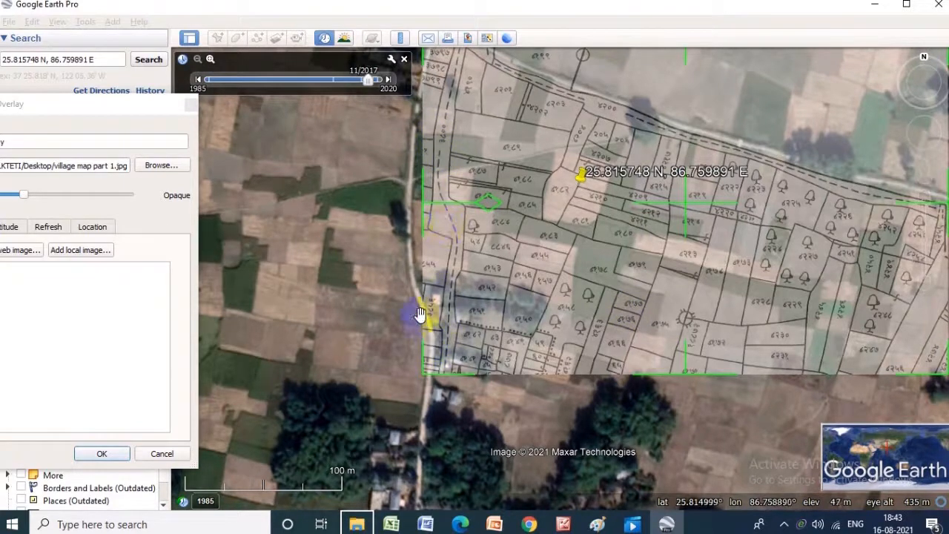
drag(428, 382, 394, 528)
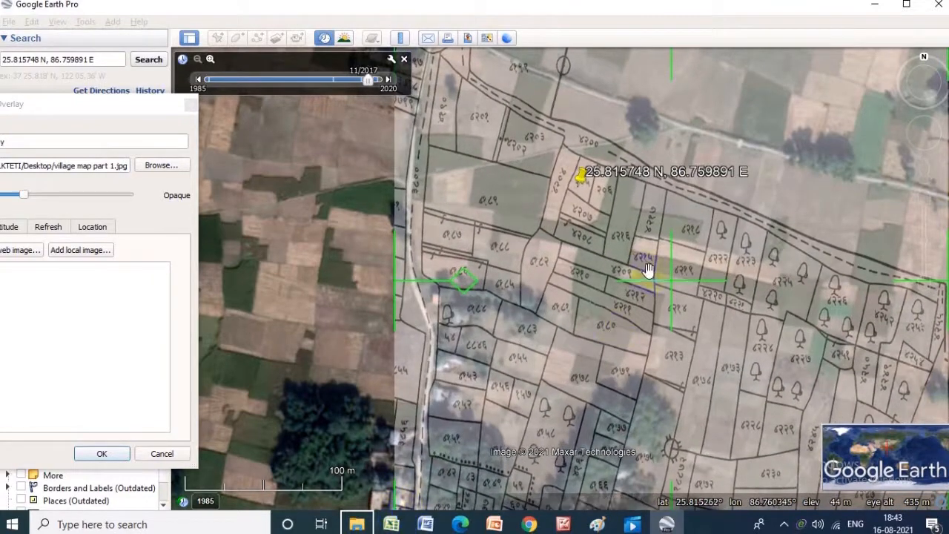
Enlarge the overlay from its northeast corner to bring the northern road closer to the road in the imagery
scroll(614, 428, down, 4)
drag(584, 421, 448, 402)
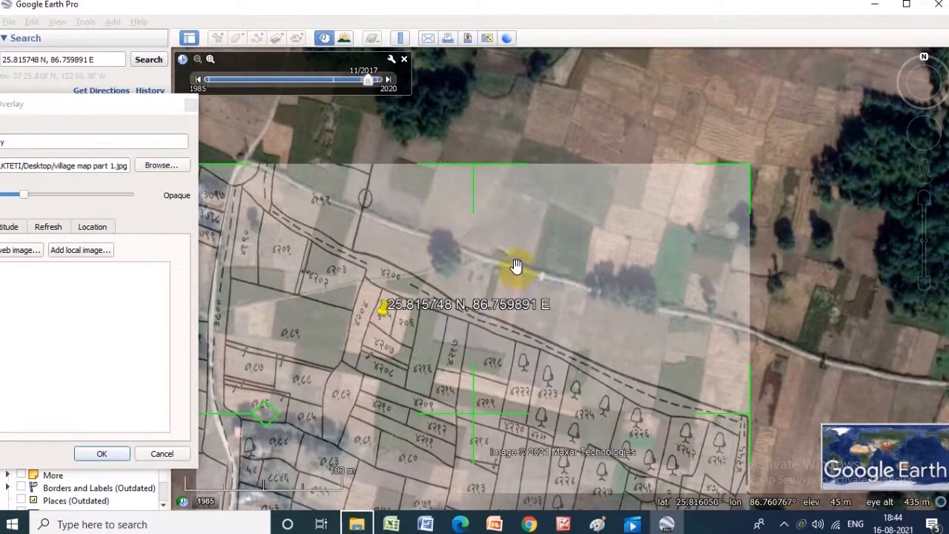
drag(752, 172, 792, 127)
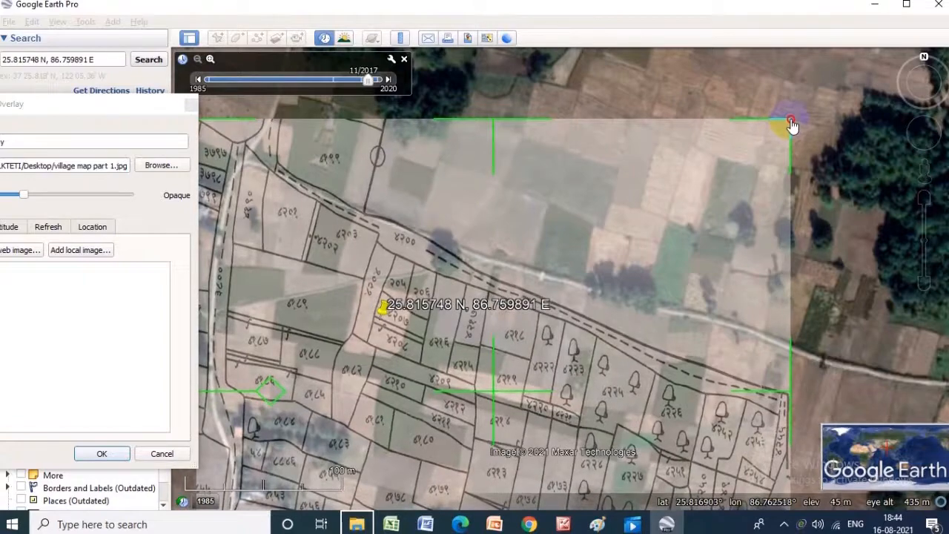
Examine how the overlay's roads and plot boundaries line up with the imagery along its western, northern and southern parts
drag(541, 363, 547, 287)
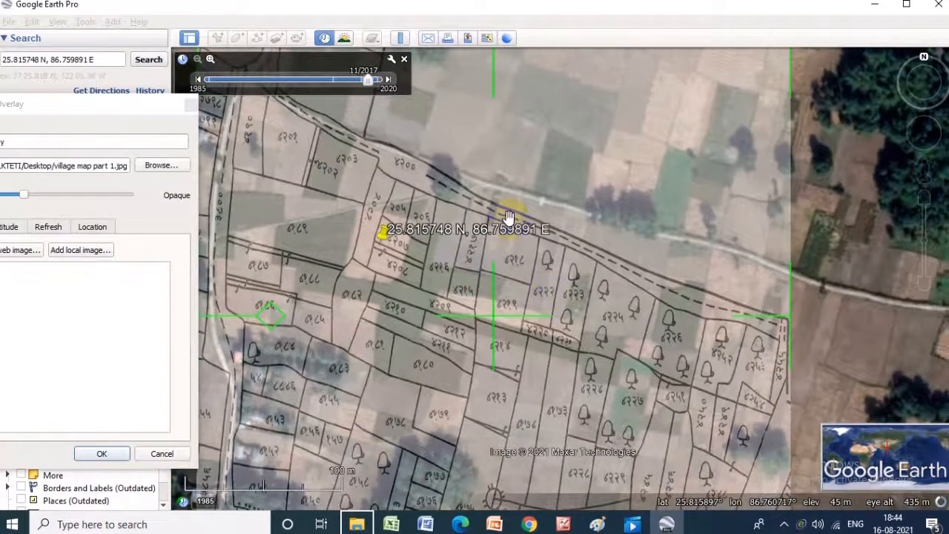
drag(642, 398, 741, 212)
drag(486, 237, 639, 372)
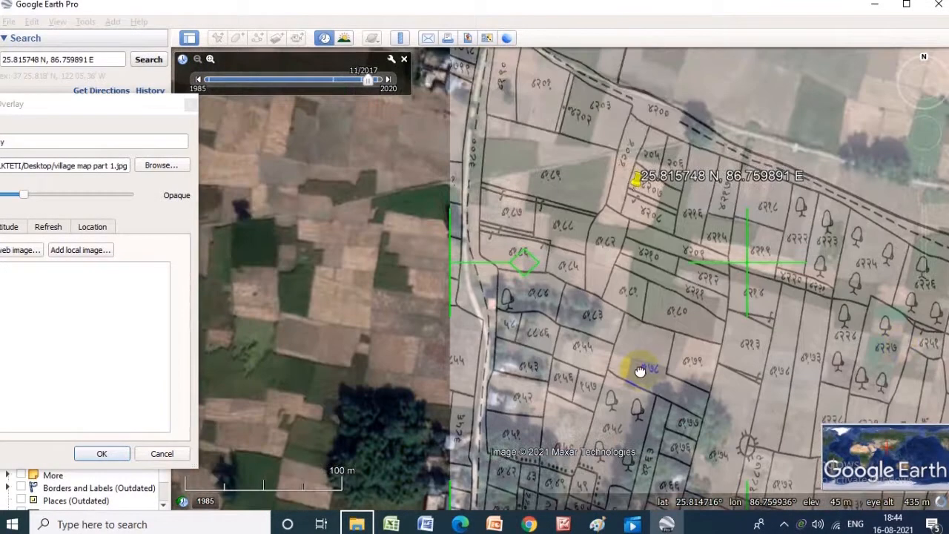
drag(584, 211, 486, 282)
drag(754, 330, 557, 311)
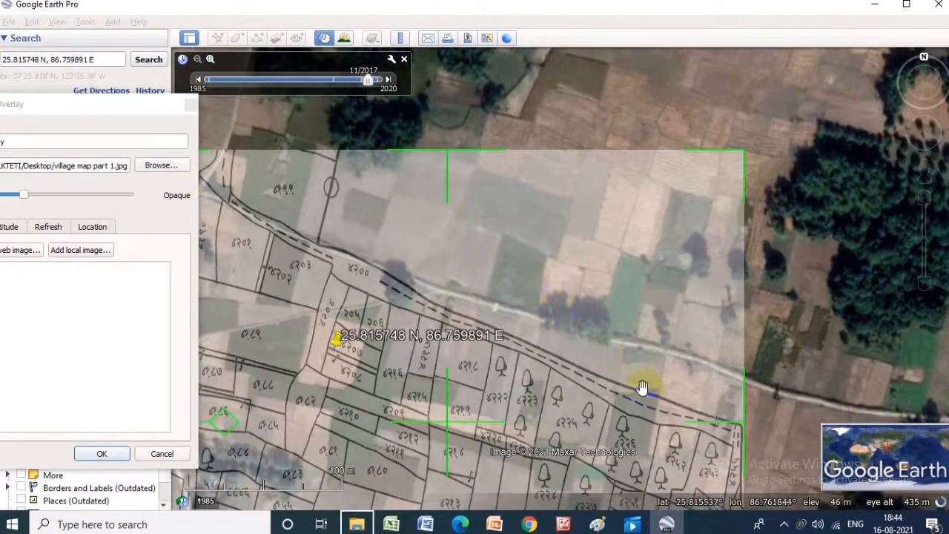
drag(641, 387, 604, 156)
drag(619, 372, 807, 320)
drag(521, 298, 607, 363)
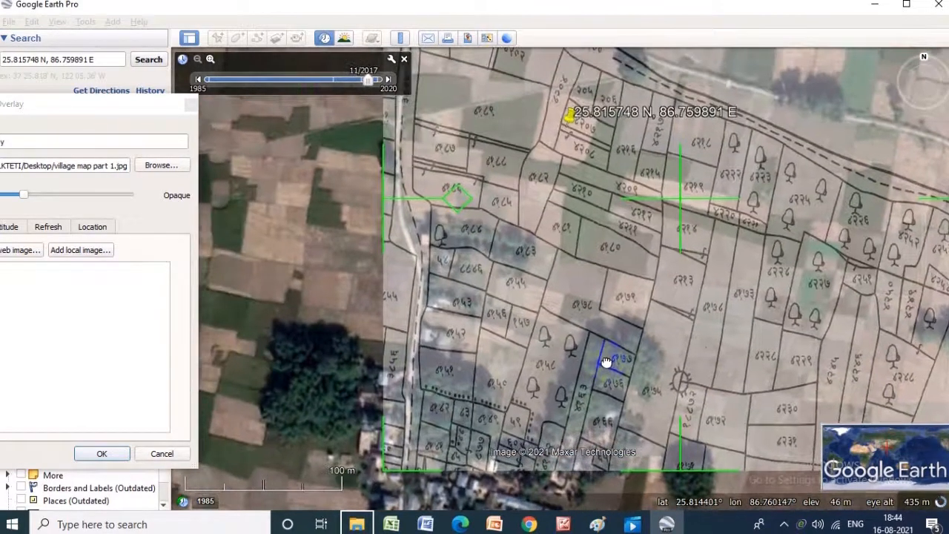
Pull the overlay's northwest corner slightly inward and move its western edge outward to refine the road alignment
drag(534, 256, 540, 399)
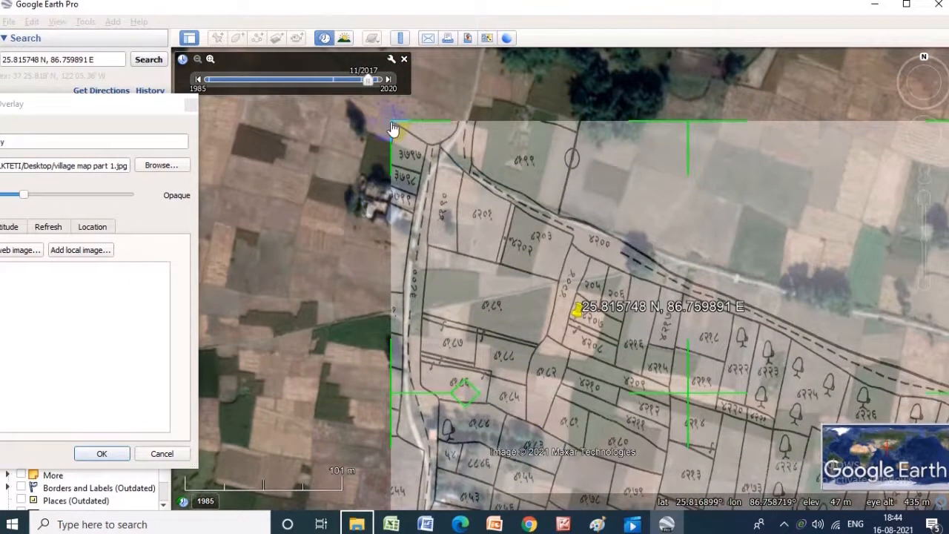
drag(393, 129, 401, 140)
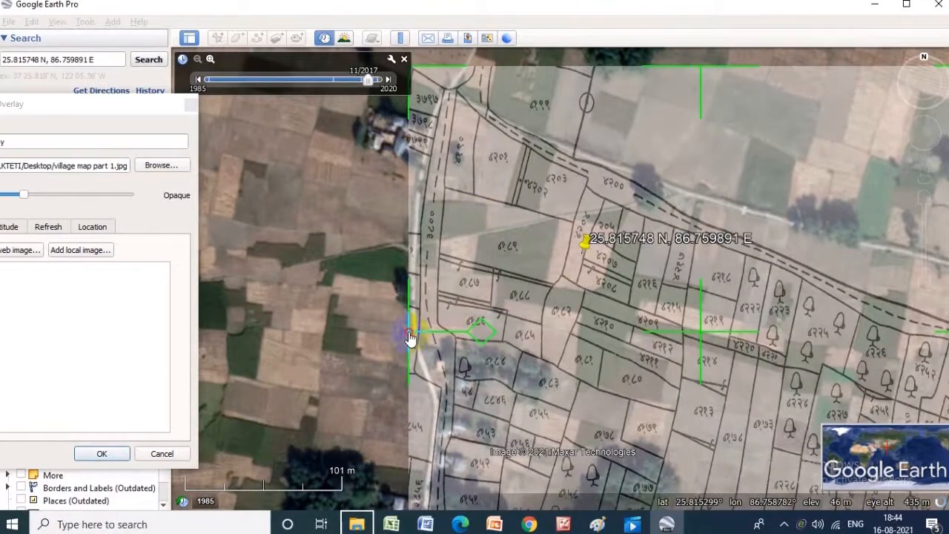
drag(409, 335, 397, 339)
drag(521, 342, 396, 236)
drag(448, 337, 442, 382)
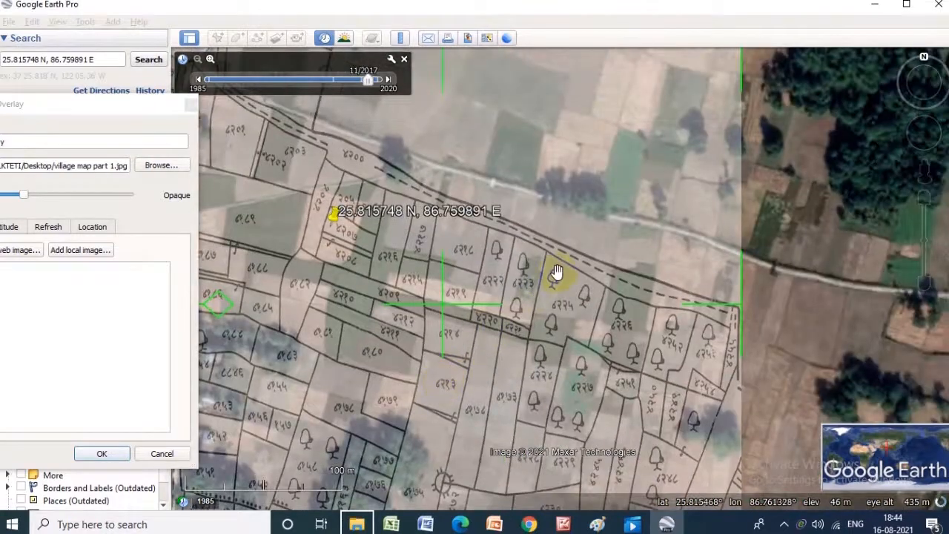
Stretch the overlay's northeast corner outward and lower its northwest corner to bring the northern road closer to the road in the imagery
drag(556, 272, 520, 377)
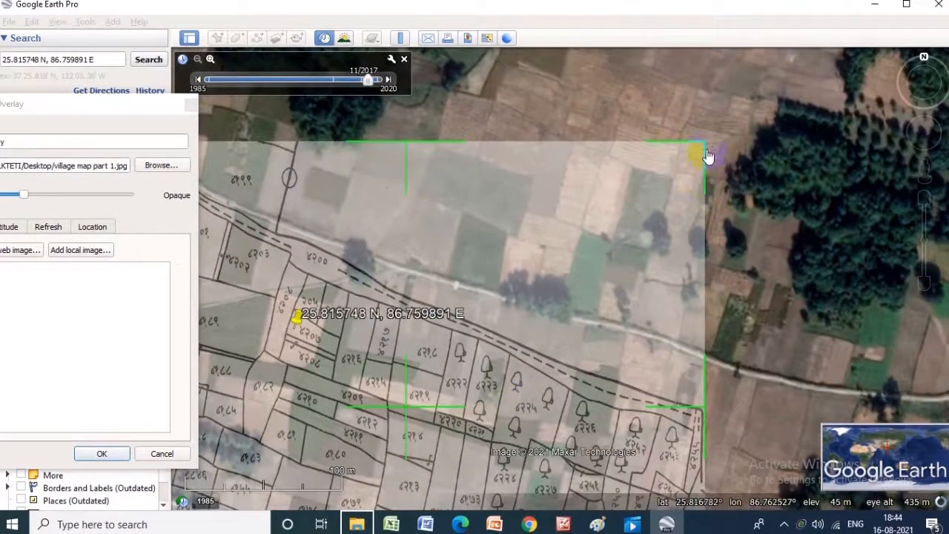
drag(704, 147, 790, 80)
drag(477, 303, 689, 346)
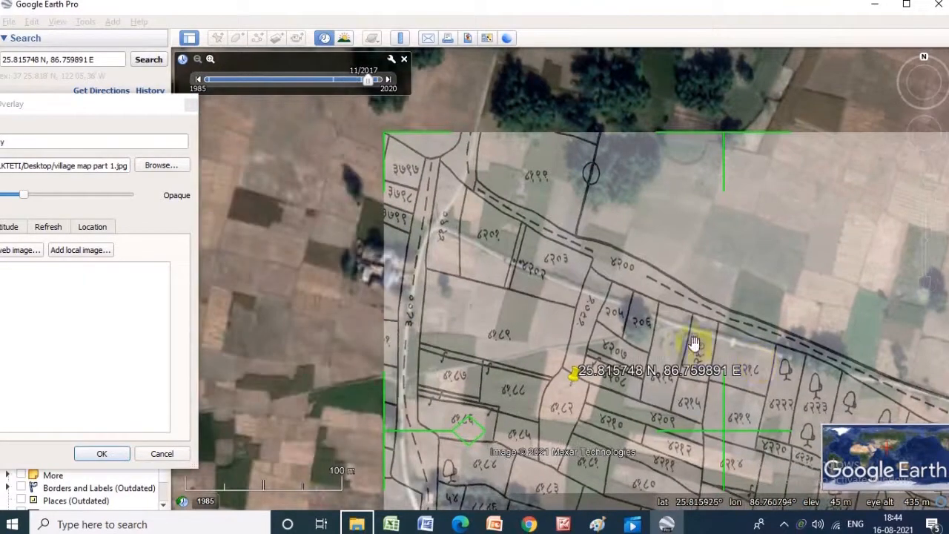
drag(385, 139, 383, 209)
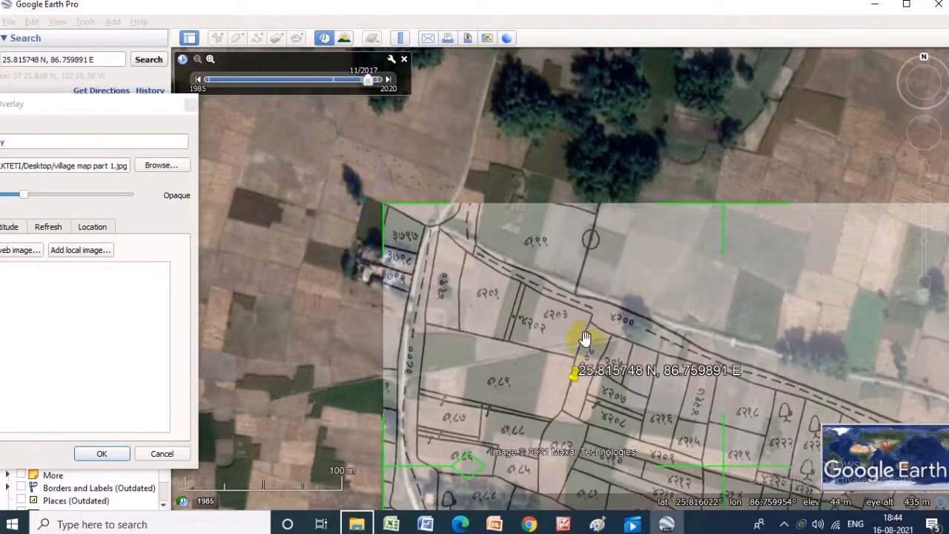
Extend the overlay's northeast corner far eastward so the map's northern road falls onto the road in the satellite imagery
drag(649, 392, 256, 252)
mouse_move(443, 196)
mouse_down()
mouse_move(467, 200)
mouse_move(447, 207)
mouse_up()
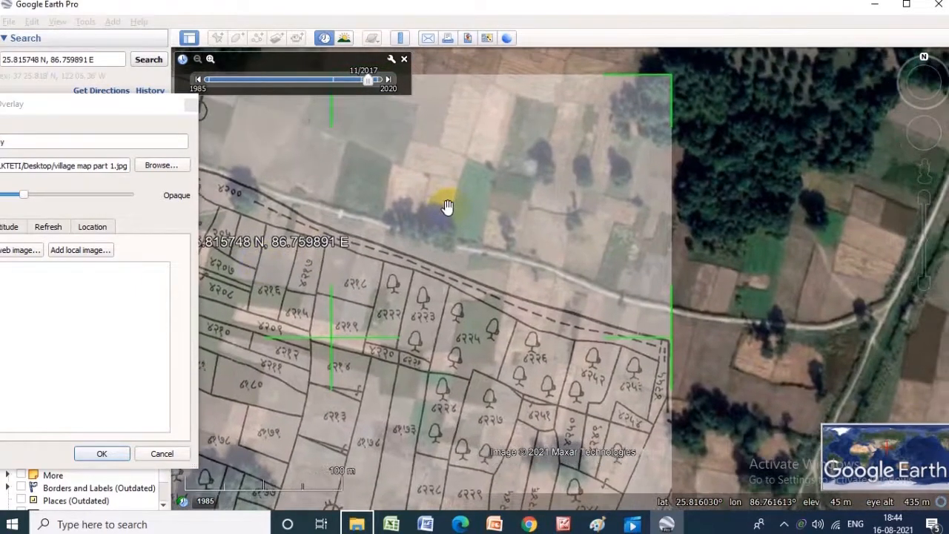
drag(567, 201, 535, 255)
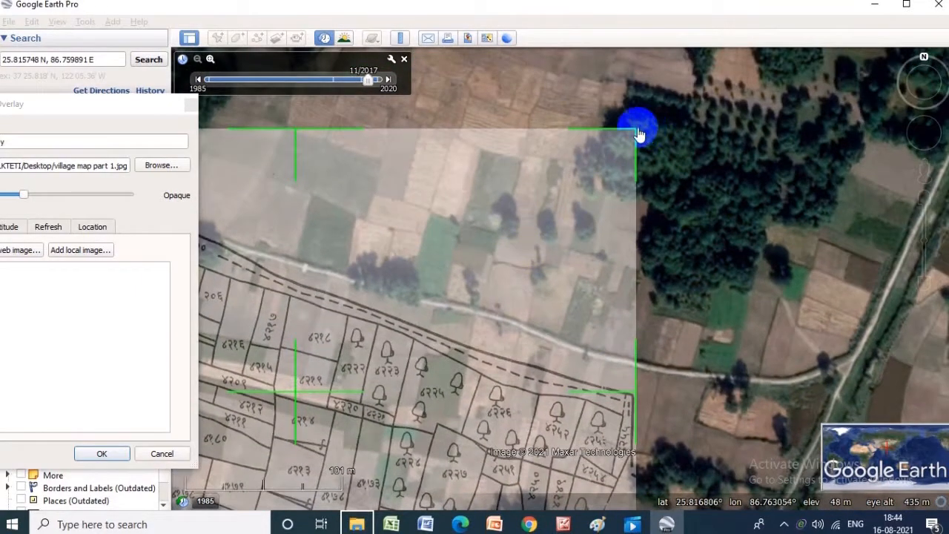
drag(635, 128, 803, 127)
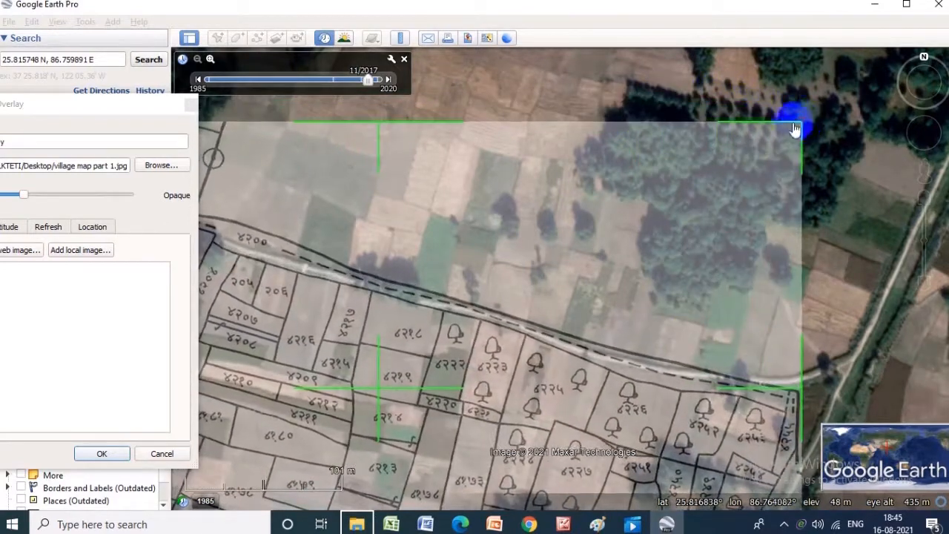
Nudge the overlay's southwest corner slightly outward to refine the fit of the western road
drag(609, 226, 794, 186)
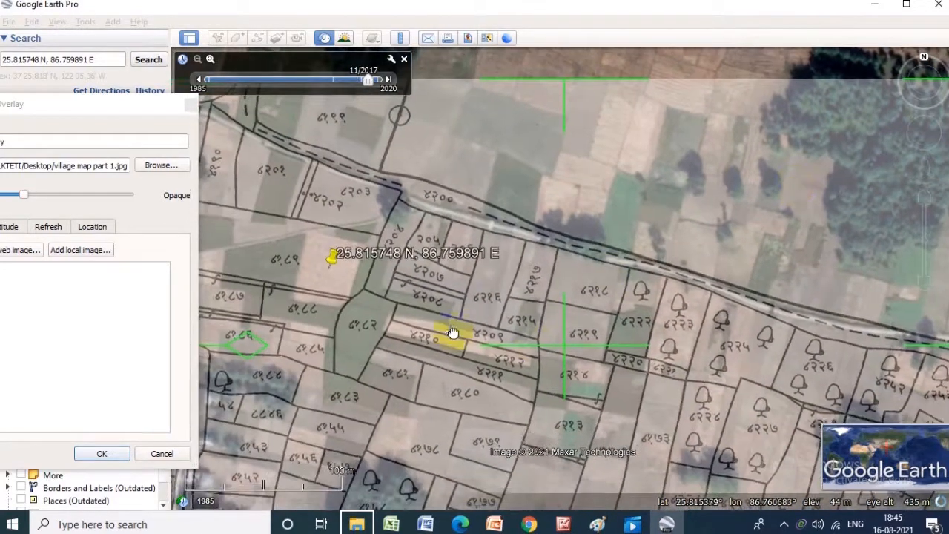
drag(451, 332, 532, 108)
drag(392, 262, 567, 306)
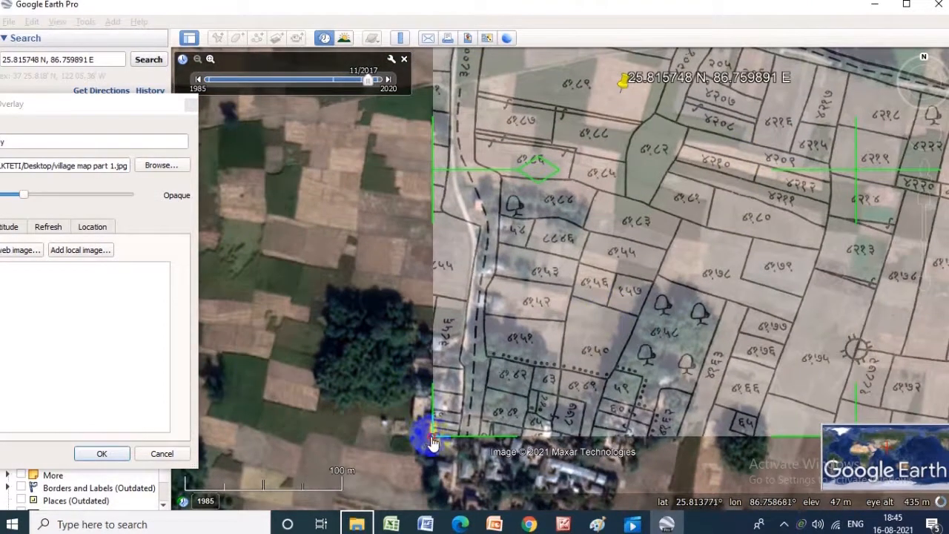
drag(433, 442, 425, 448)
Examine how the overlay's western and northern roads, eastern edge and southern plots line up with the satellite imagery
drag(627, 334, 541, 495)
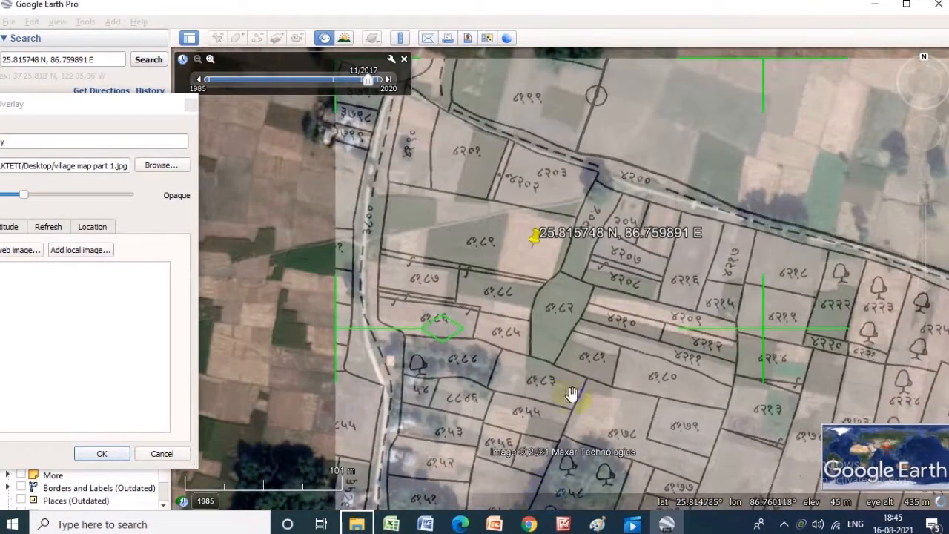
drag(574, 323, 547, 498)
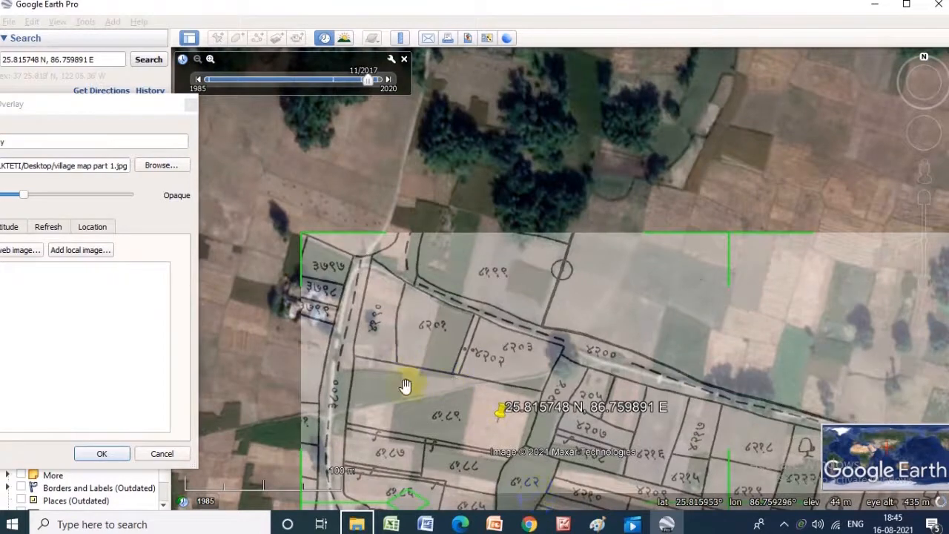
drag(411, 388, 338, 253)
drag(677, 322, 420, 224)
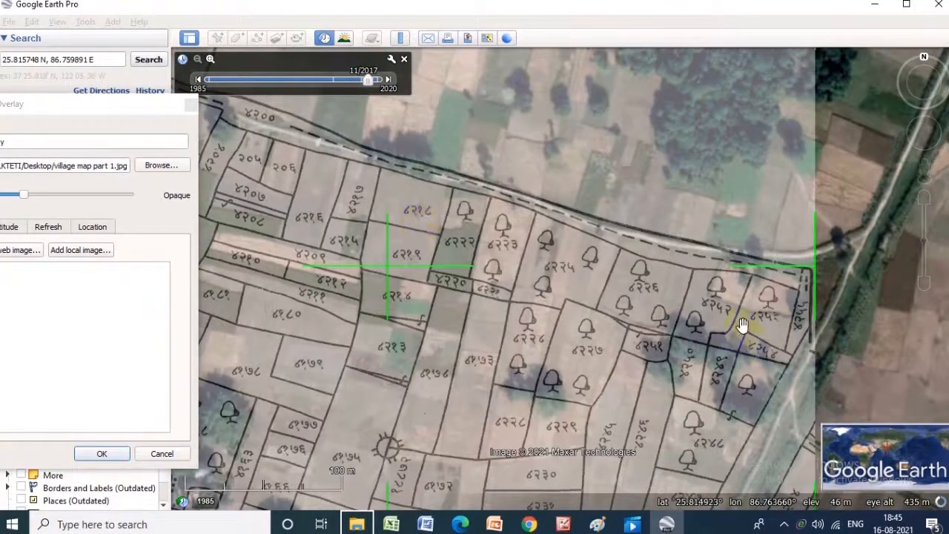
drag(727, 308, 677, 411)
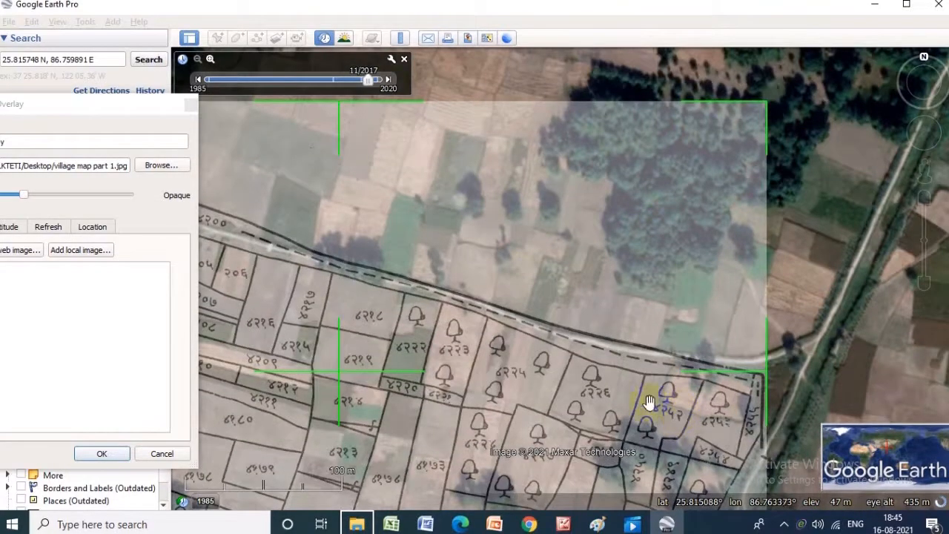
drag(440, 346, 778, 335)
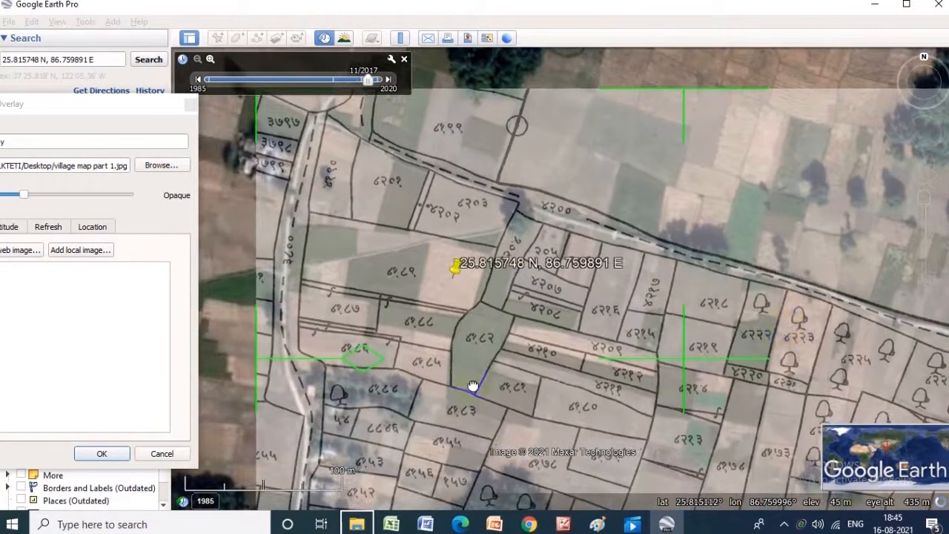
drag(464, 393, 565, 214)
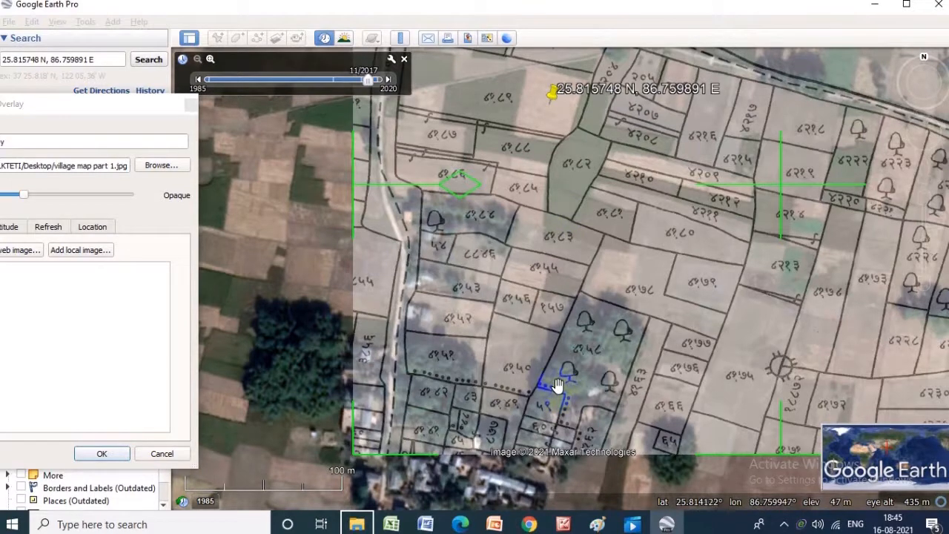
drag(523, 275, 467, 421)
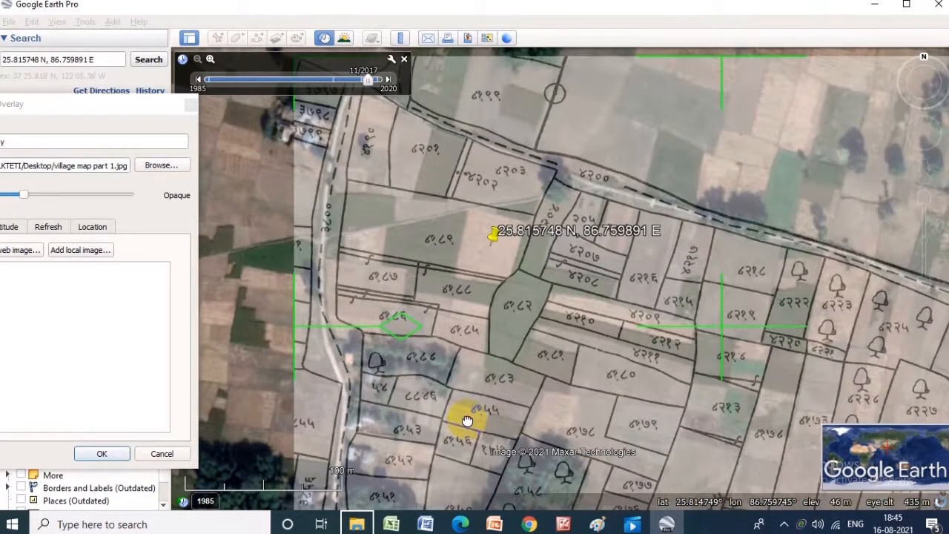
drag(780, 405, 504, 356)
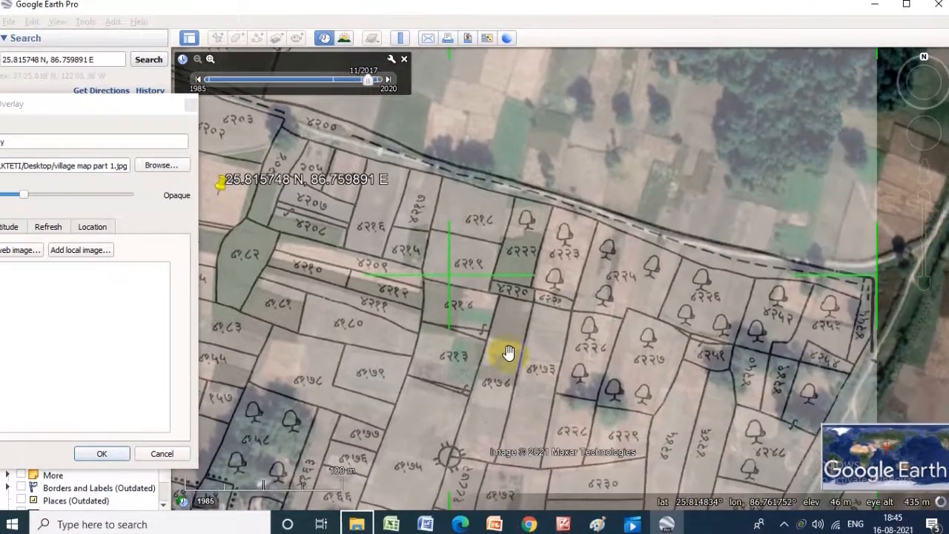
drag(756, 376, 641, 310)
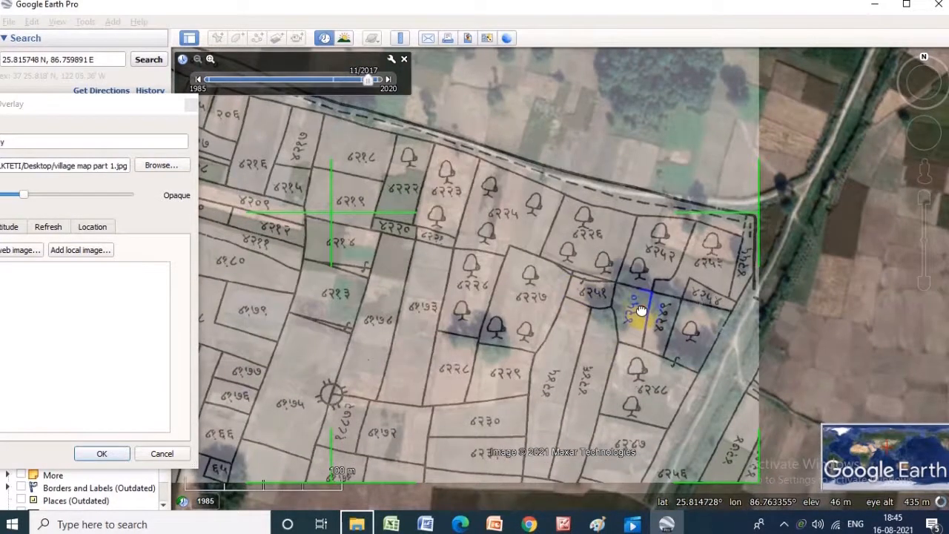
drag(507, 283, 846, 403)
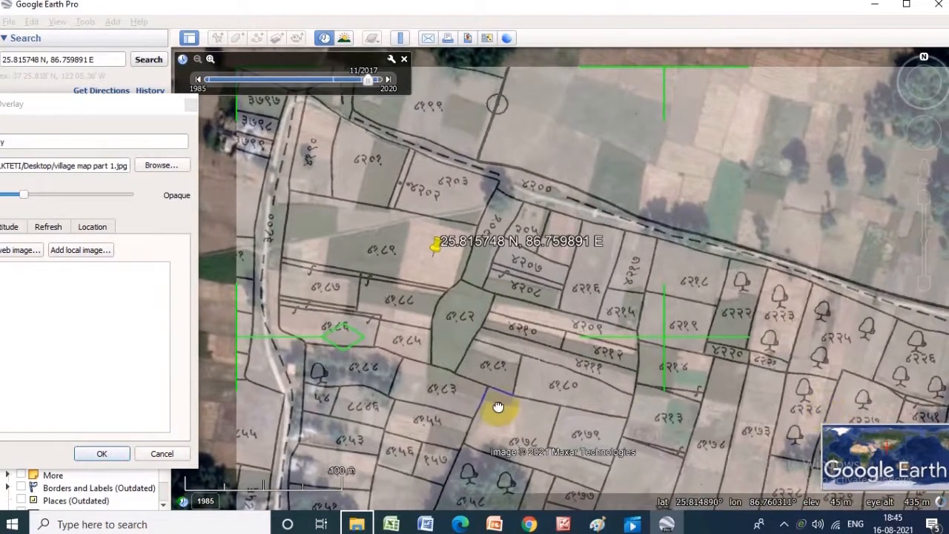
drag(497, 407, 516, 347)
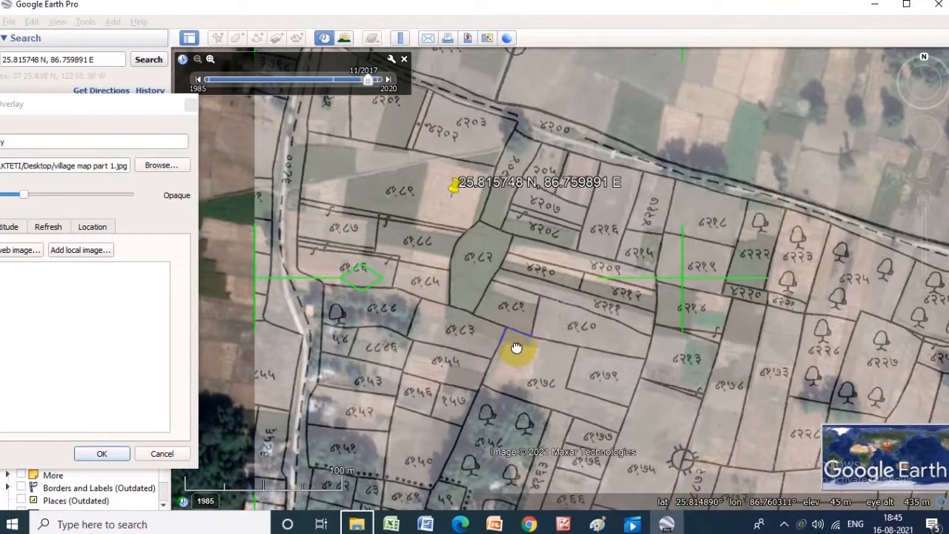
drag(558, 447, 618, 318)
drag(461, 252, 489, 370)
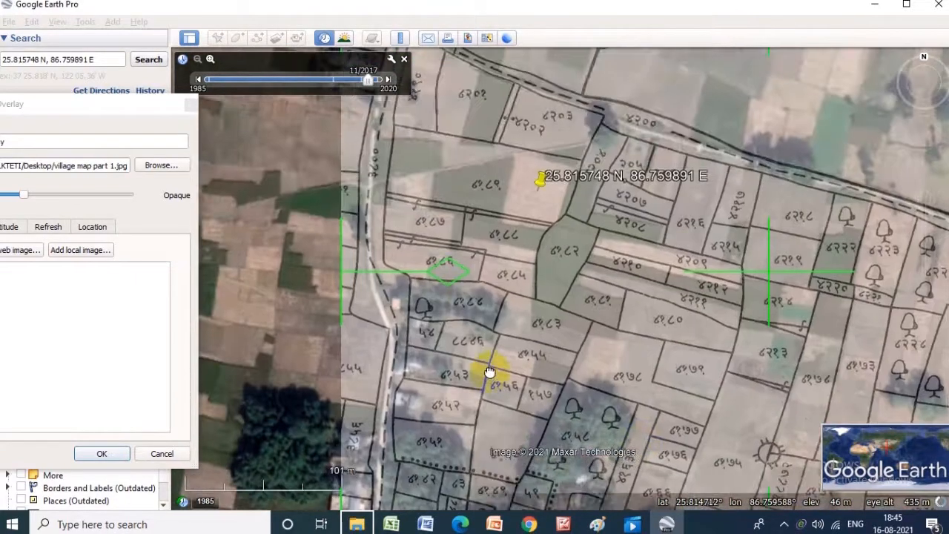
drag(460, 195, 459, 364)
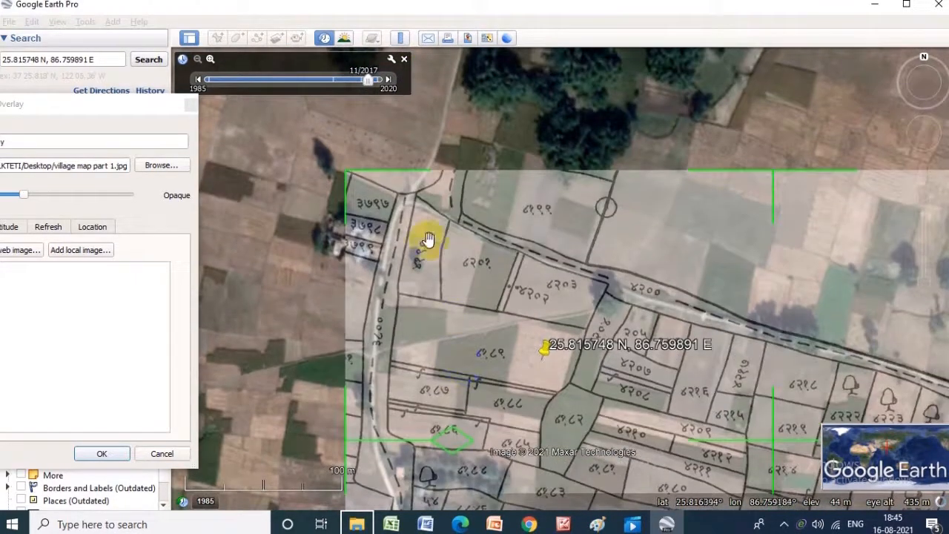
Stretch the overlay's eastern edge slightly outward to fit the road junction at the northeastern end of the map
drag(604, 334, 363, 229)
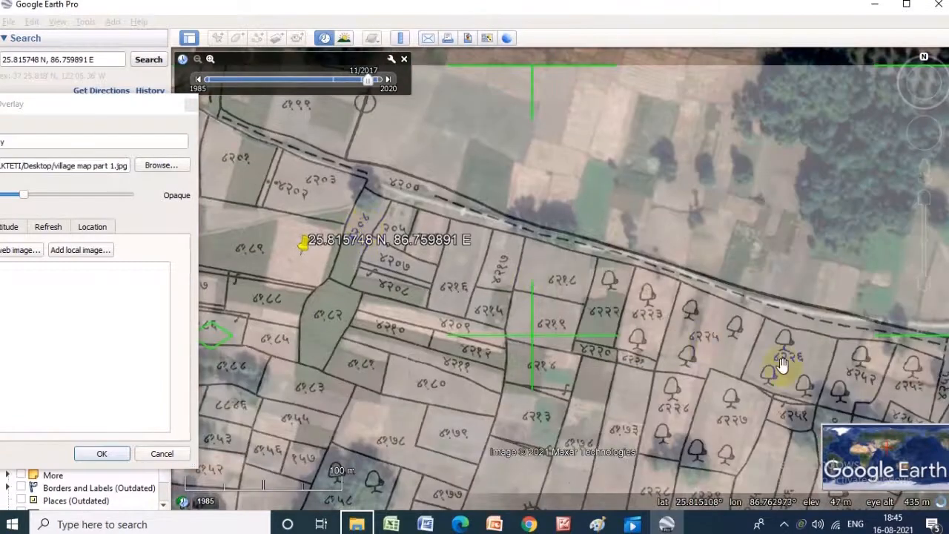
drag(782, 363, 567, 303)
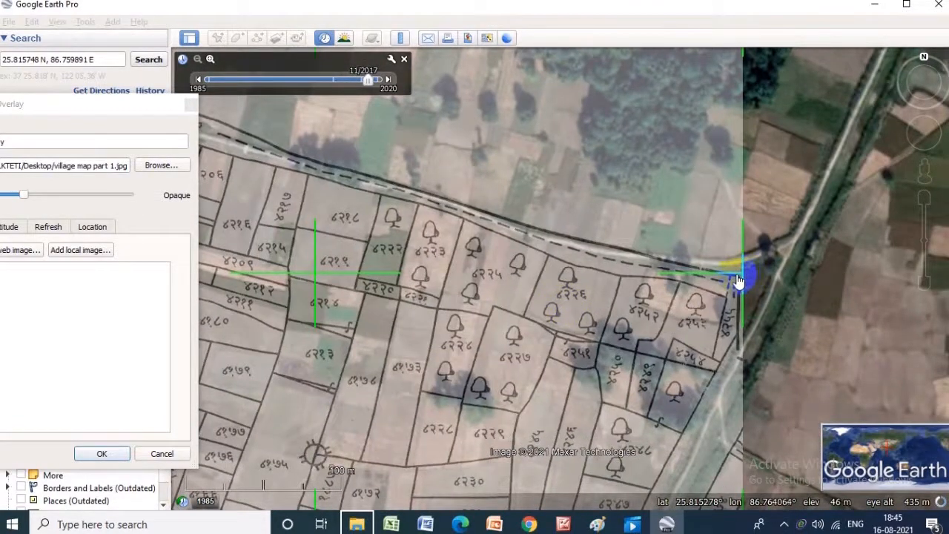
drag(744, 275, 755, 277)
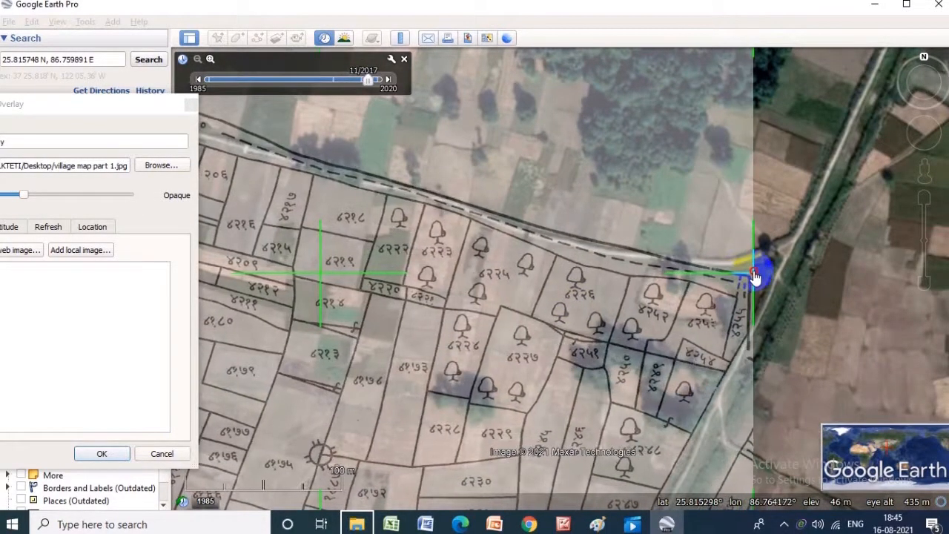
Examine the alignment of the western road and of the plot boundaries around the placemark against the fields in the imagery
drag(444, 339, 741, 355)
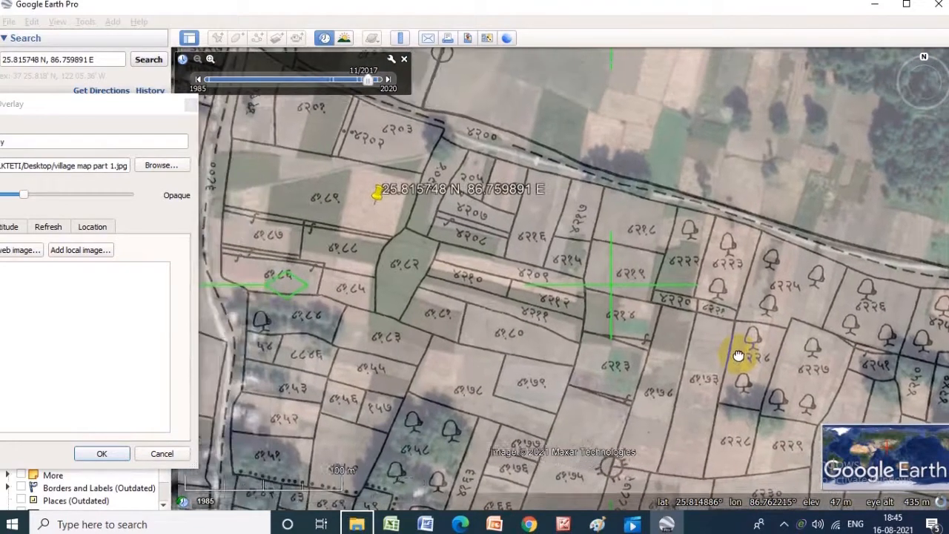
drag(318, 353, 481, 253)
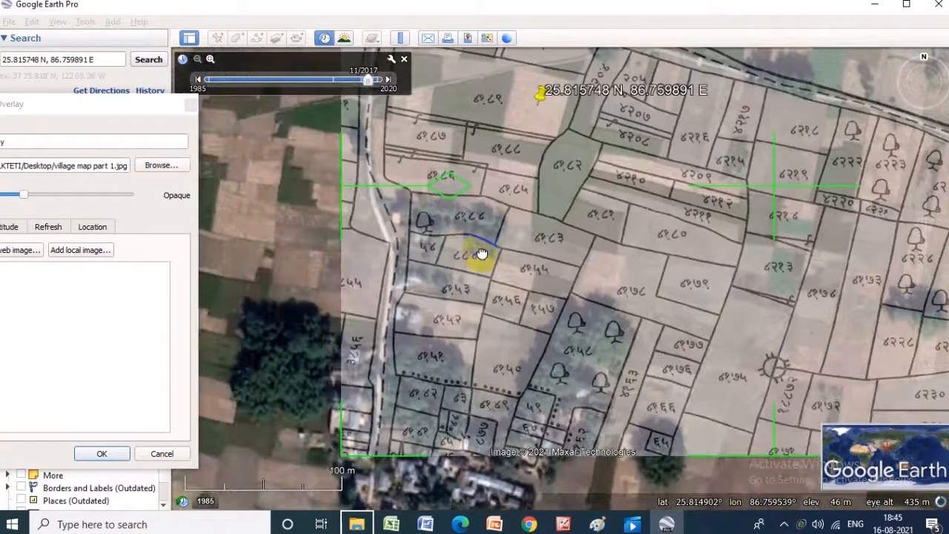
drag(479, 210, 437, 393)
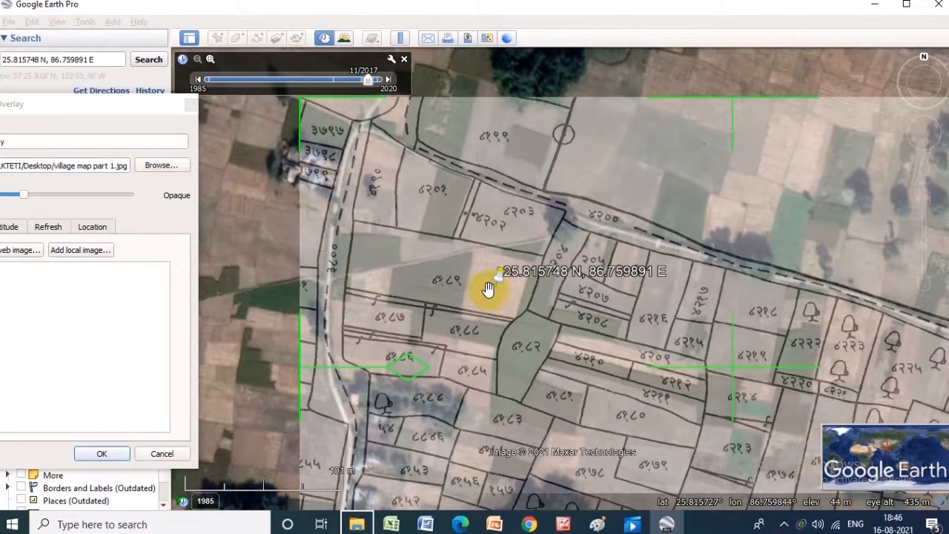
drag(486, 287, 517, 314)
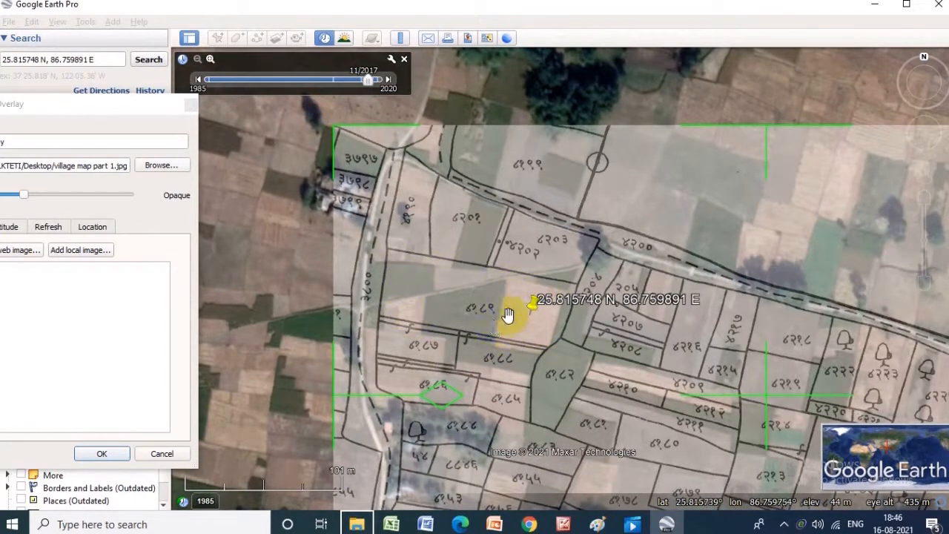
drag(500, 316, 515, 324)
scroll(515, 324, up, 5)
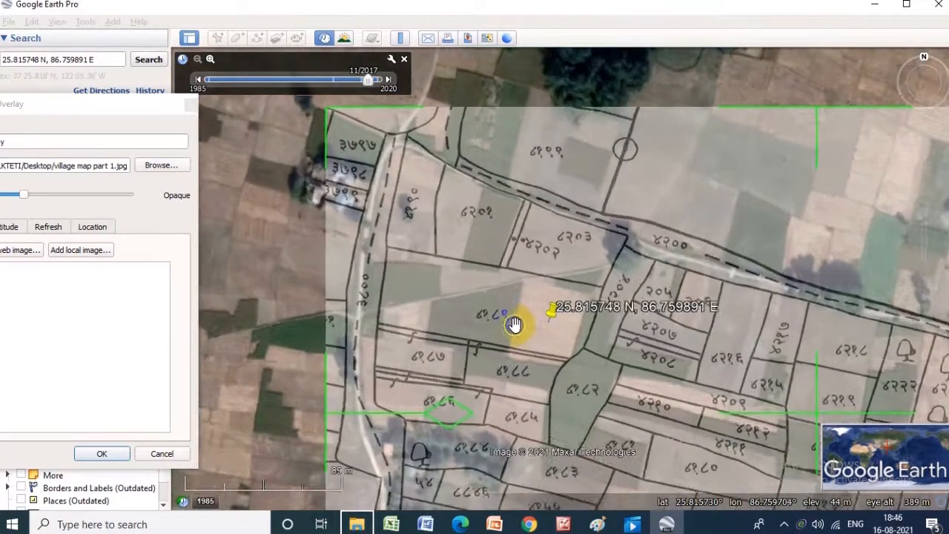
scroll(516, 322, up, 2)
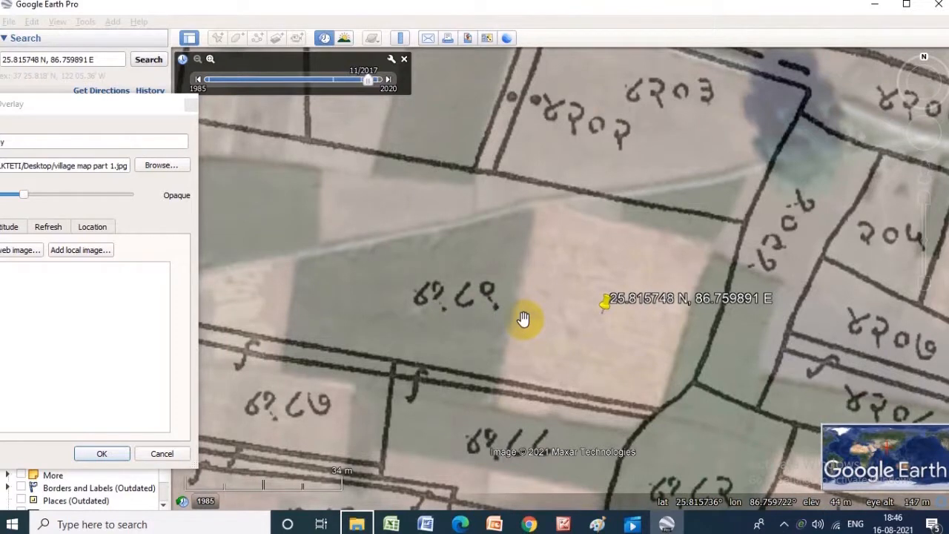
scroll(523, 319, down, 3)
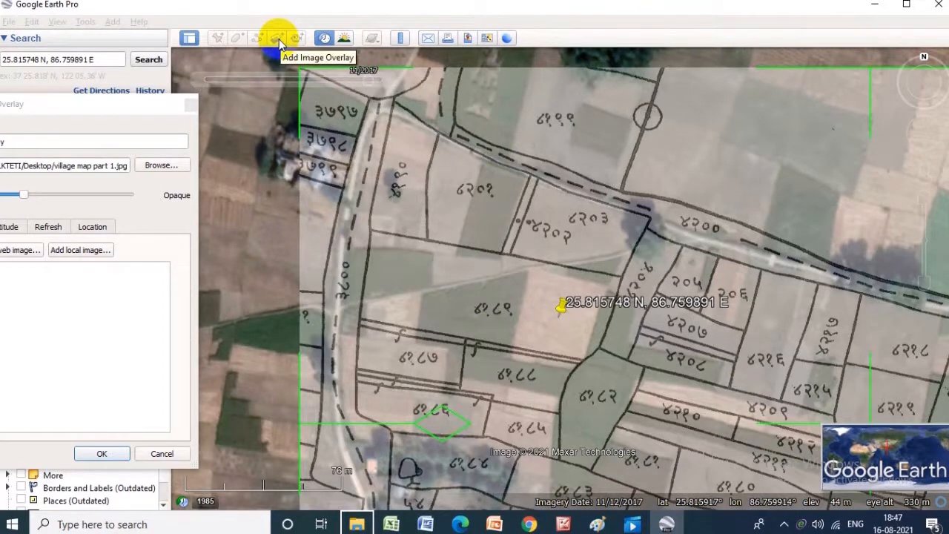
Name the image overlay "exercise" and save it
click(133, 108)
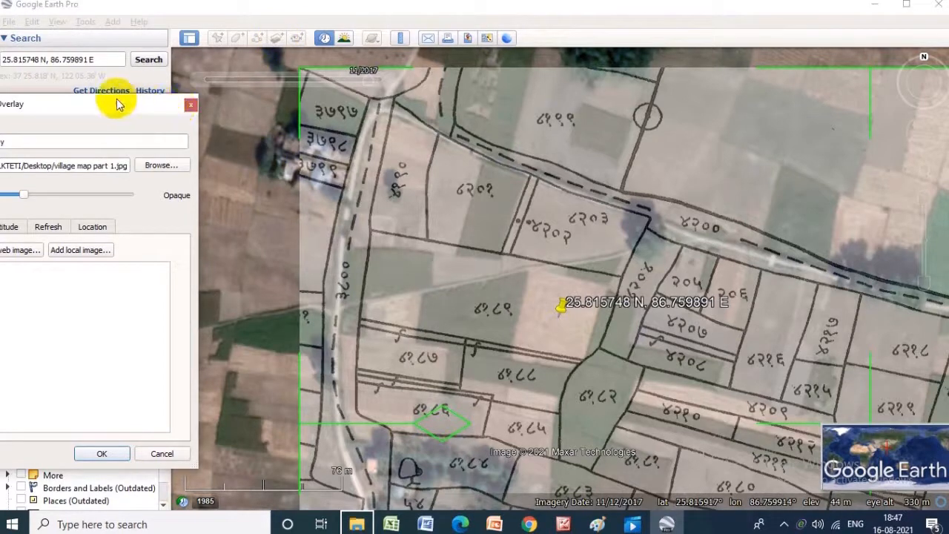
drag(29, 101, 122, 105)
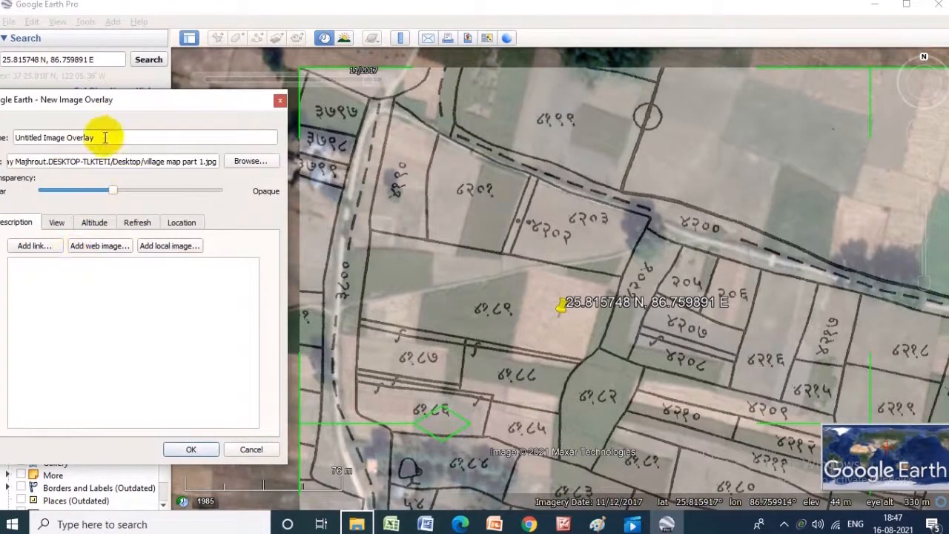
click(105, 137)
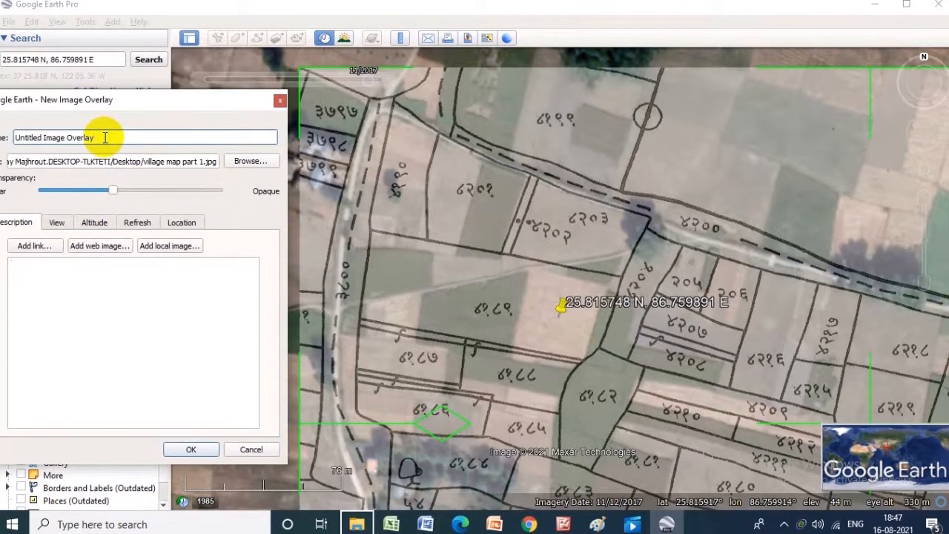
key(BackSpace)
key(BackSpace)
key(BackSpace)
key(BackSpace)
key(BackSpace)
key(BackSpace)
key(BackSpace)
key(BackSpace)
key(BackSpace)
key(BackSpace)
key(BackSpace)
key(BackSpace)
key(BackSpace)
key(BackSpace)
key(BackSpace)
key(BackSpace)
key(BackSpace)
key(BackSpace)
key(BackSpace)
key(BackSpace)
text(exercise)
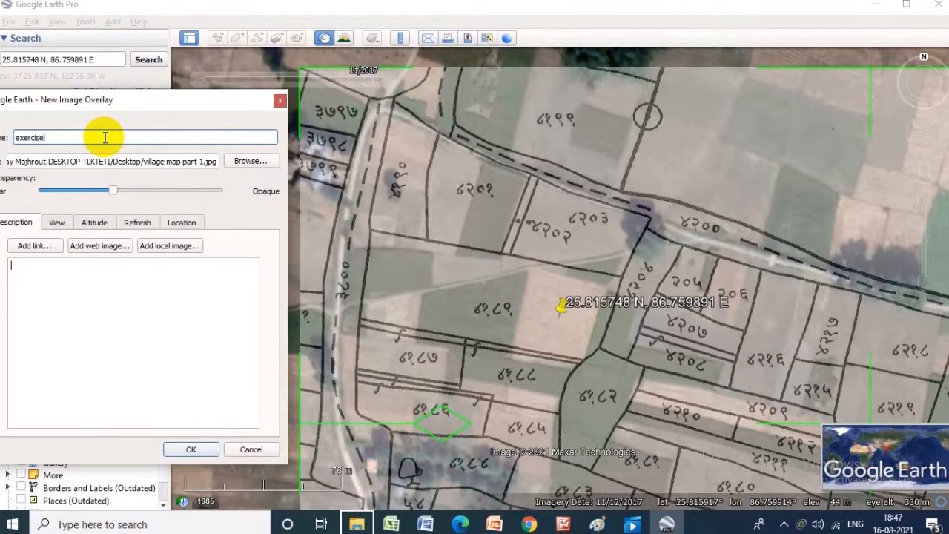
click(186, 450)
Look over the saved overlay's roads and plot boundaries around the placemark
drag(451, 363, 377, 383)
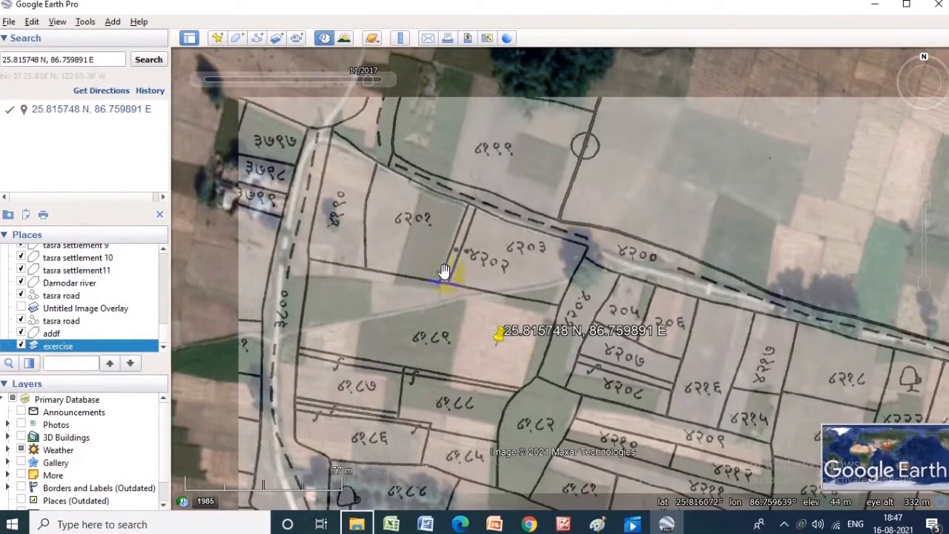
drag(479, 364, 549, 253)
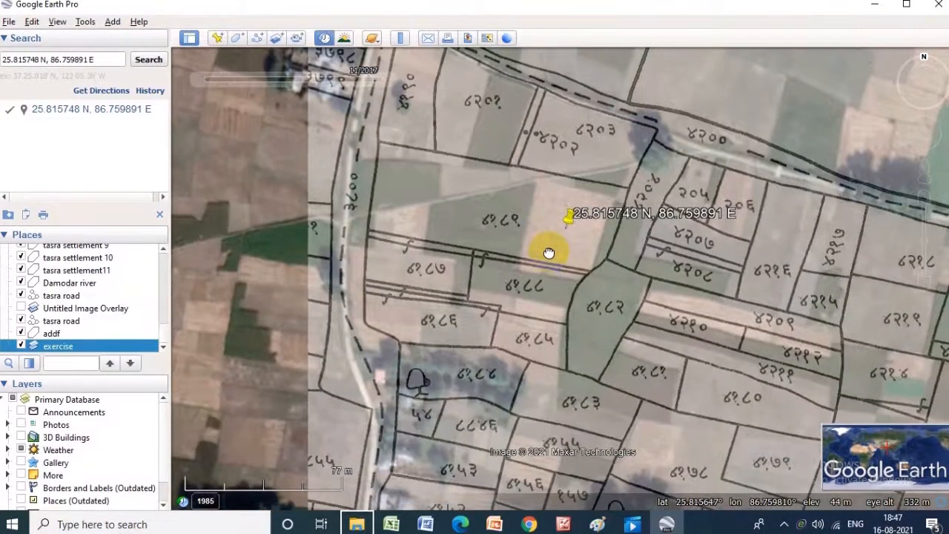
drag(508, 328, 479, 303)
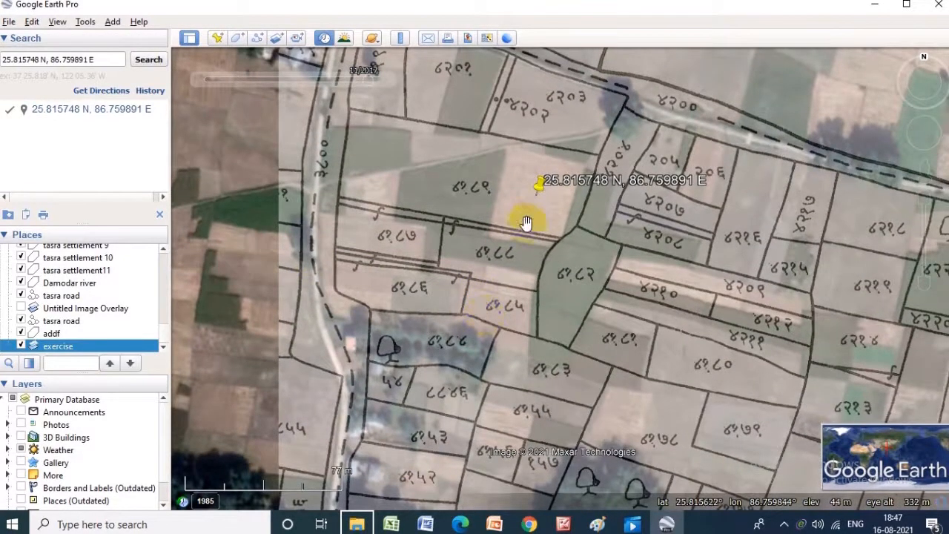
drag(519, 212, 536, 299)
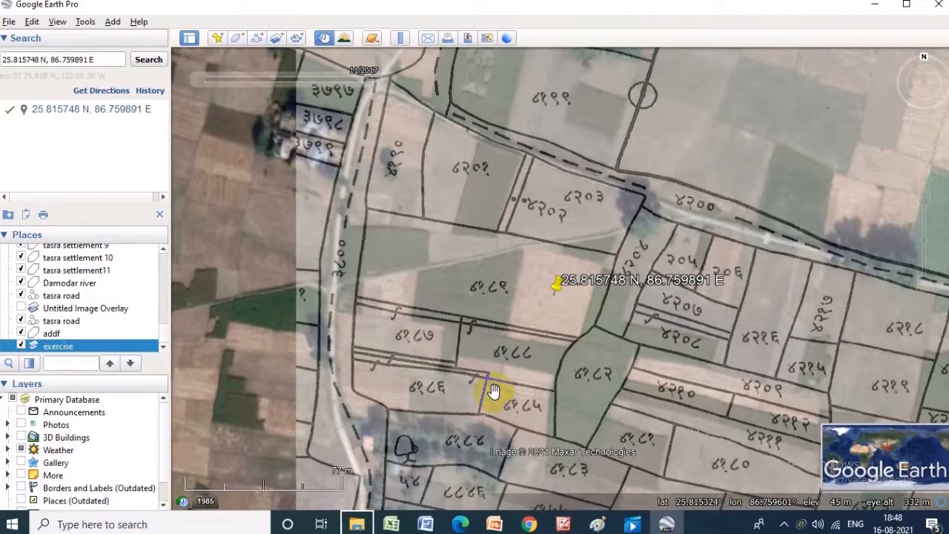
drag(523, 286, 472, 258)
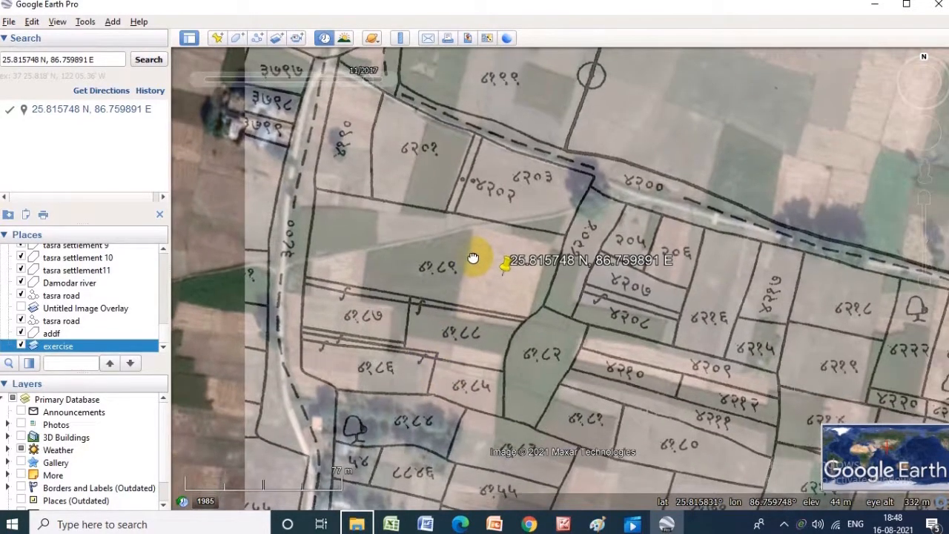